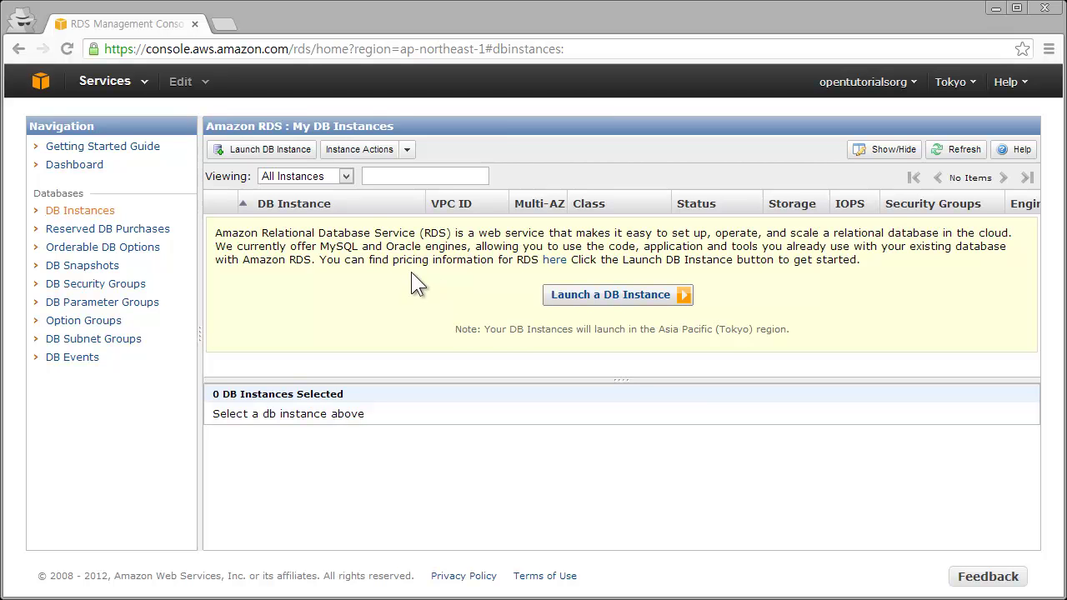
- Start launching a new DB instance and choose the MySQL Community Edition engine
click(270, 150)
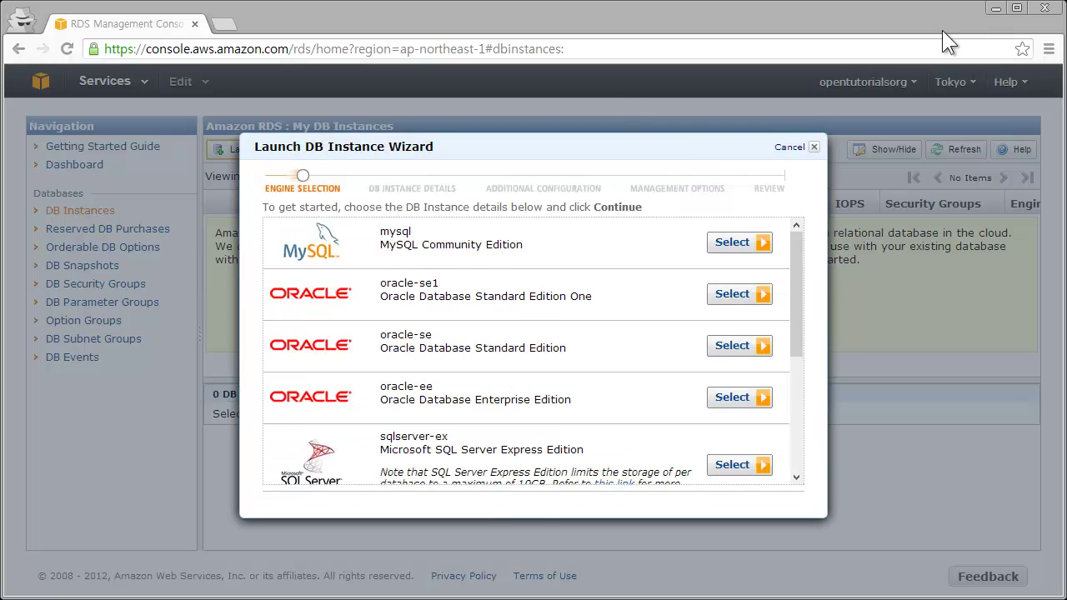
scroll(565, 248, down, 5)
scroll(567, 257, up, 5)
scroll(521, 250, down, 5)
scroll(521, 251, up, 5)
click(732, 242)
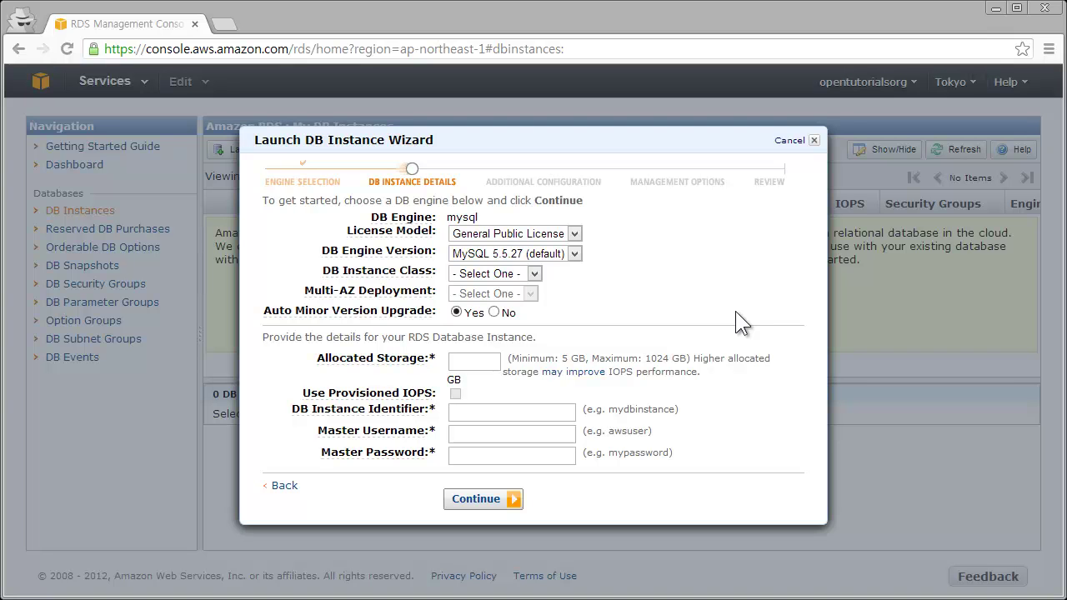
- Use General Public License as the license model and keep MySQL 5.5.27 (default) as the DB engine version
click(472, 235)
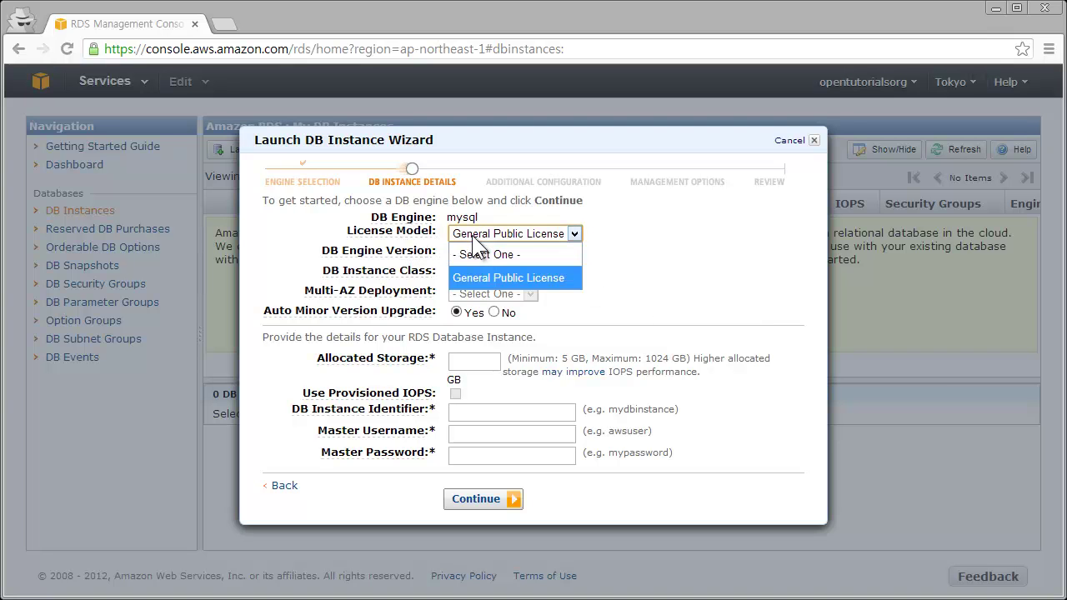
click(501, 285)
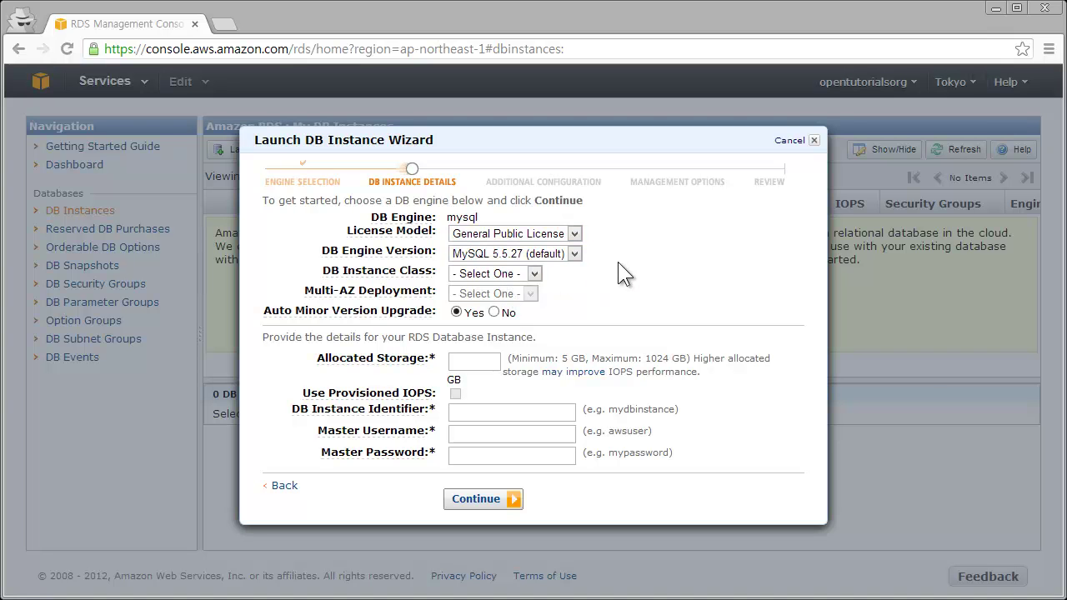
click(552, 254)
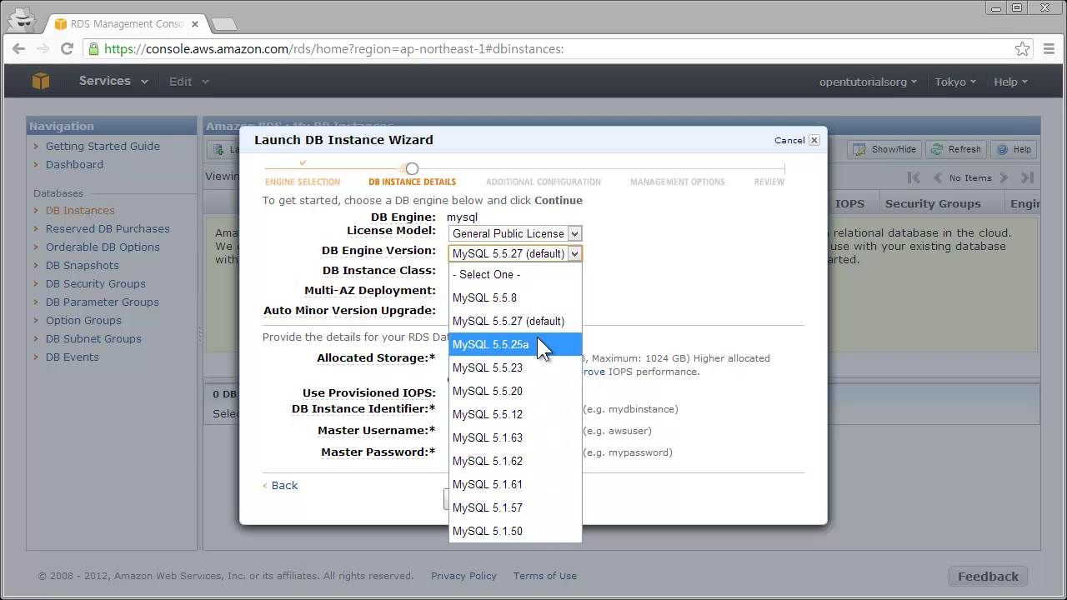
click(584, 310)
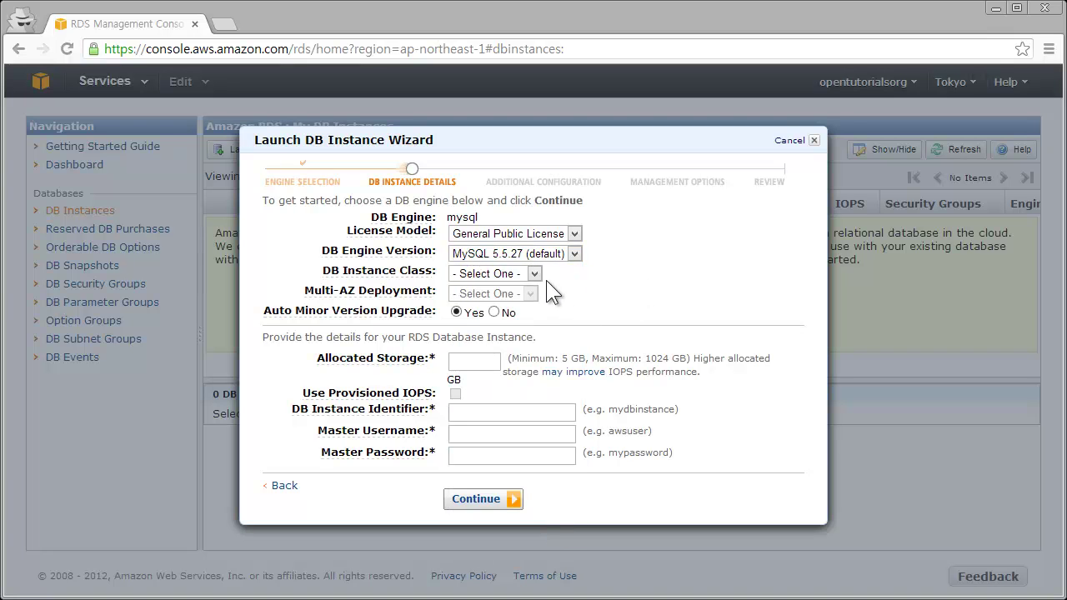
- Set the DB instance class to db.t1.micro and review the other available classes
click(509, 277)
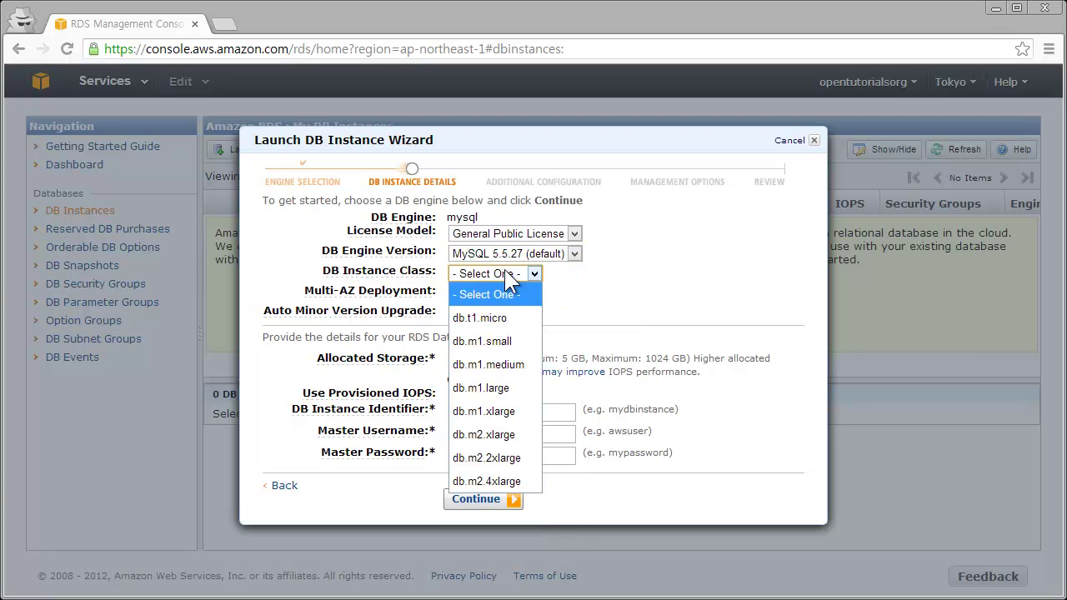
click(483, 324)
click(534, 275)
click(534, 277)
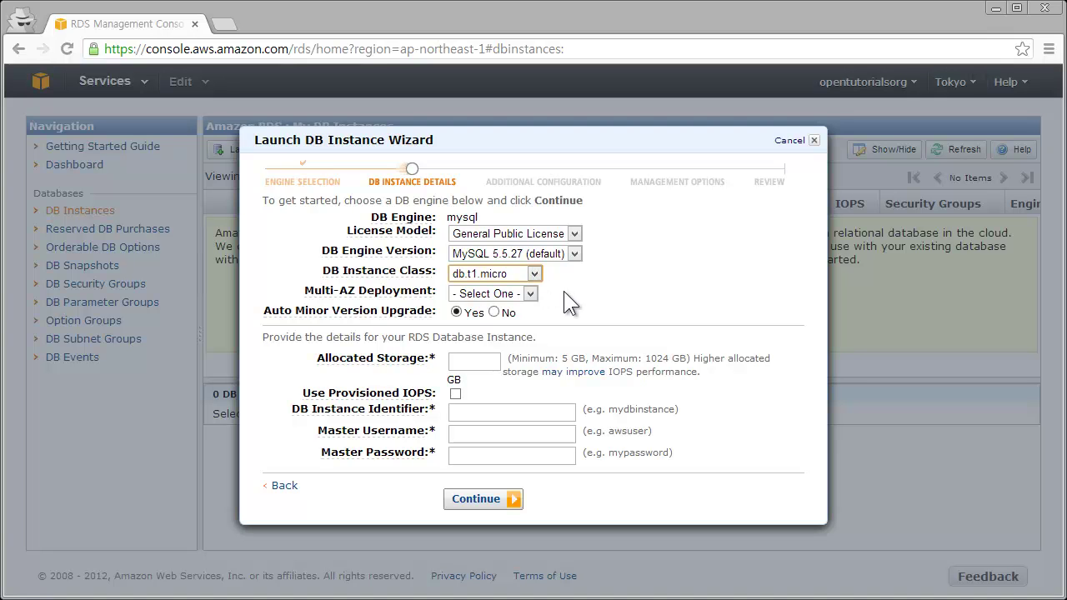
click(561, 288)
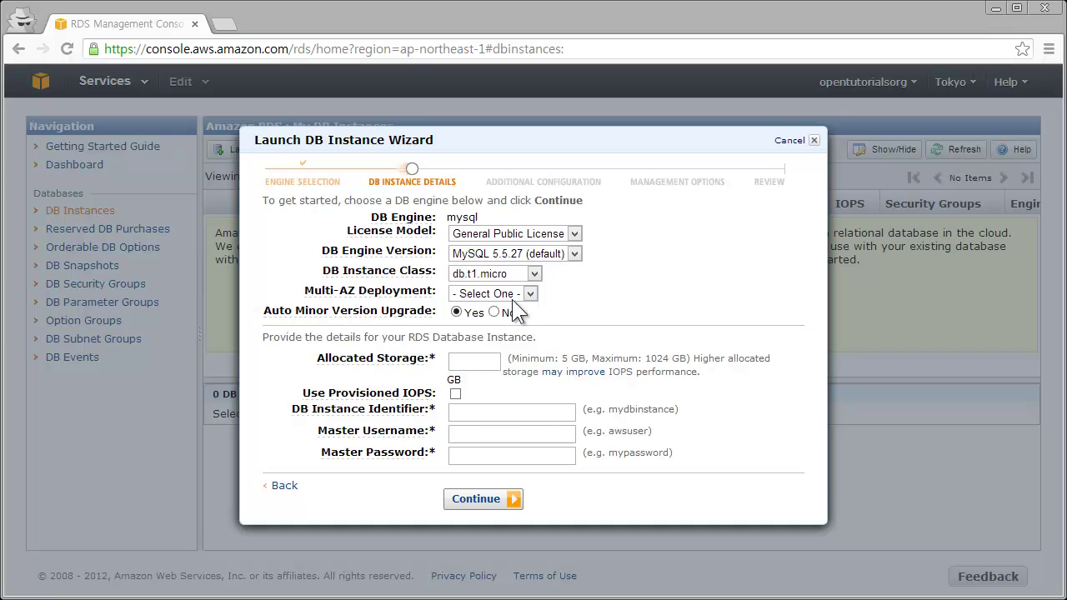
click(481, 276)
click(549, 275)
click(533, 275)
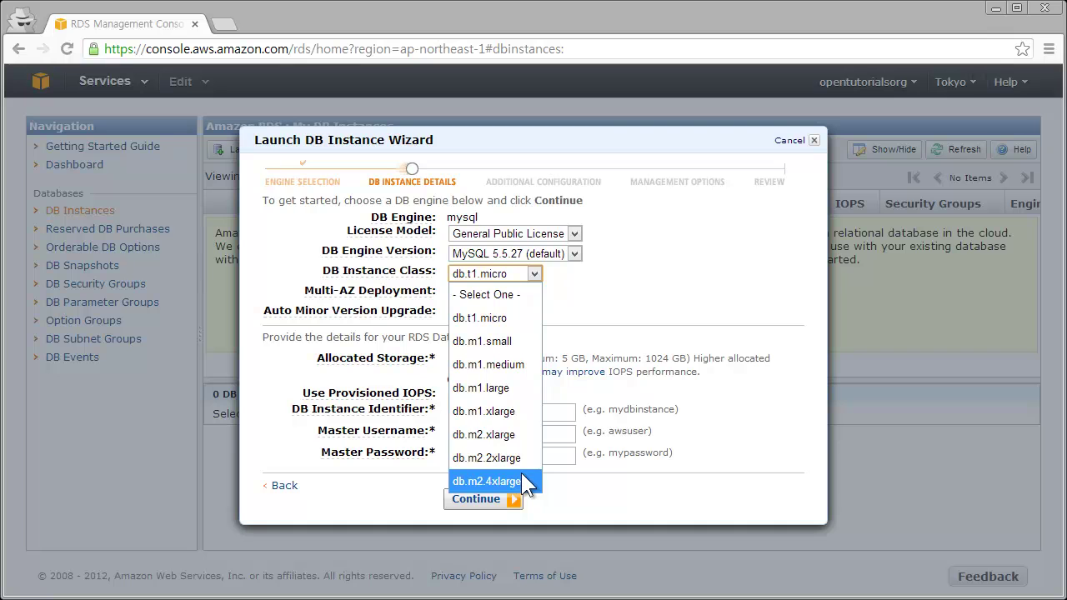
click(622, 298)
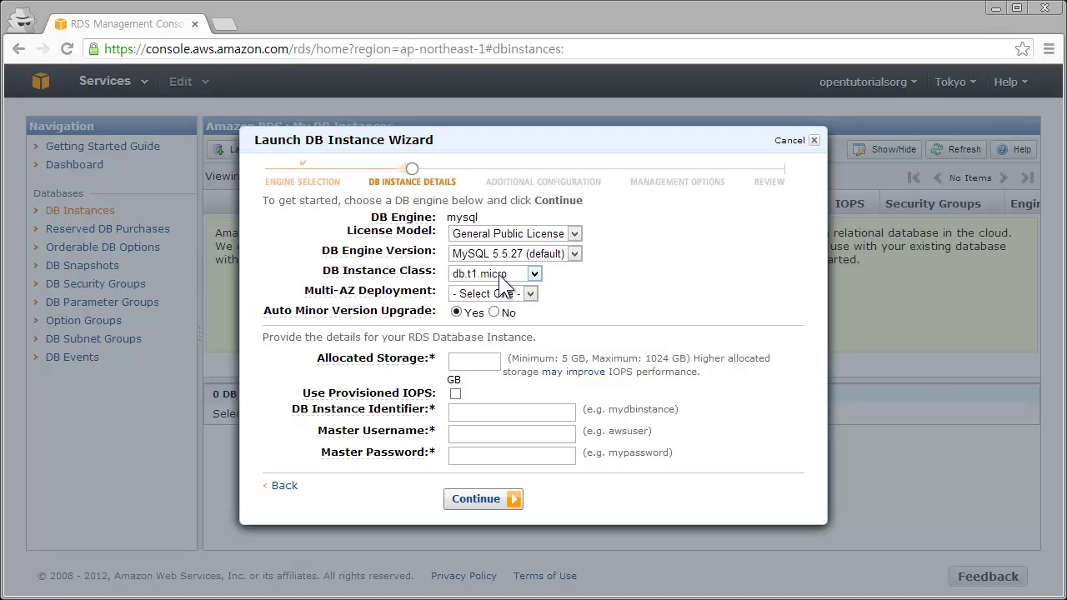
- Read the Multi-AZ Deployment description and set Multi-AZ deployment to Yes
mouse_move(352, 296)
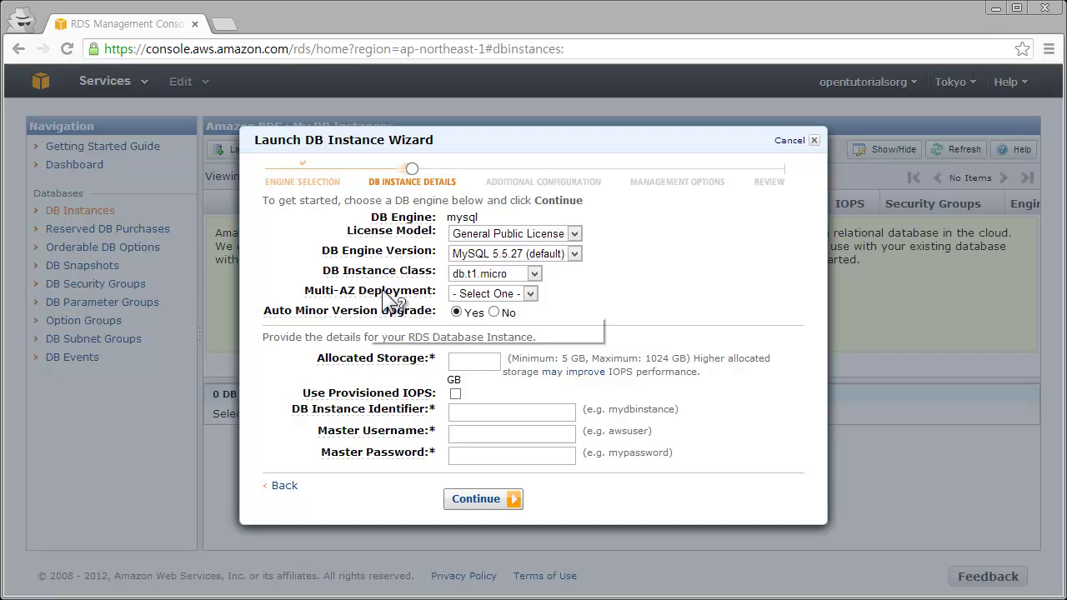
mouse_move(408, 305)
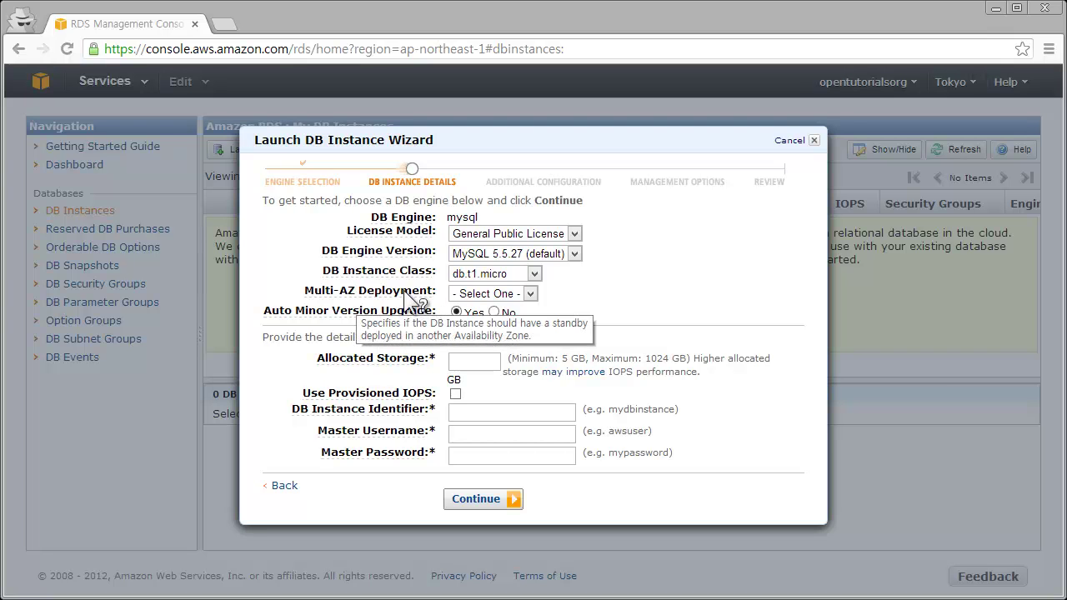
click(505, 295)
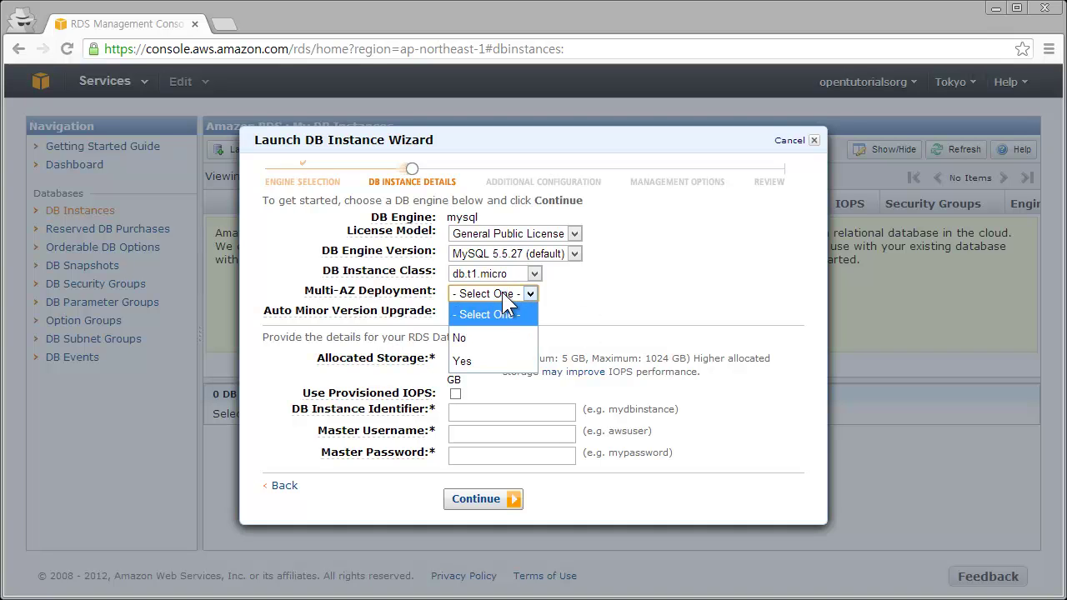
click(494, 340)
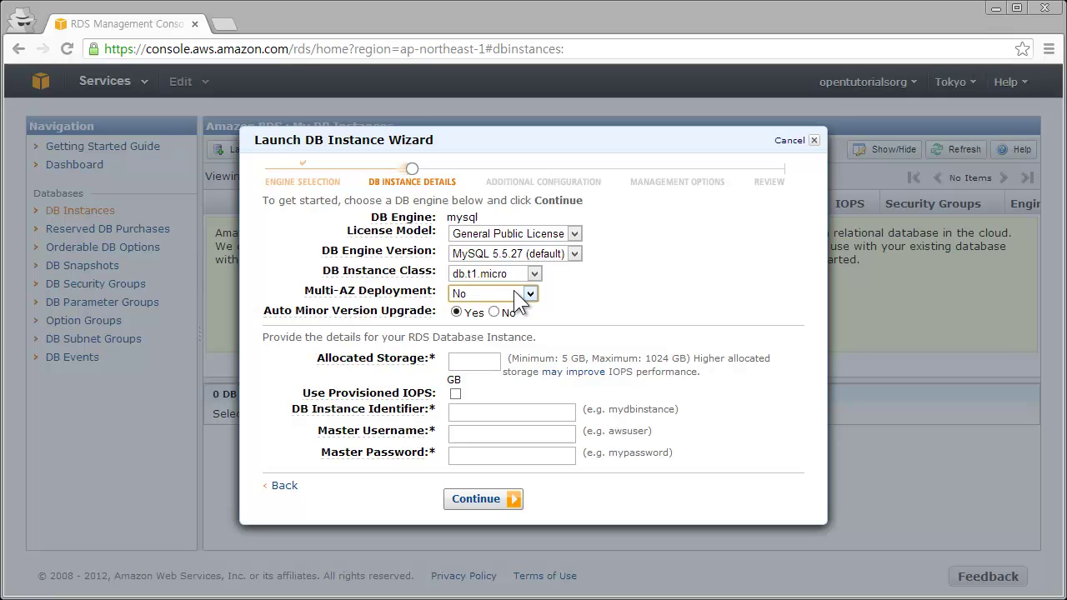
click(513, 293)
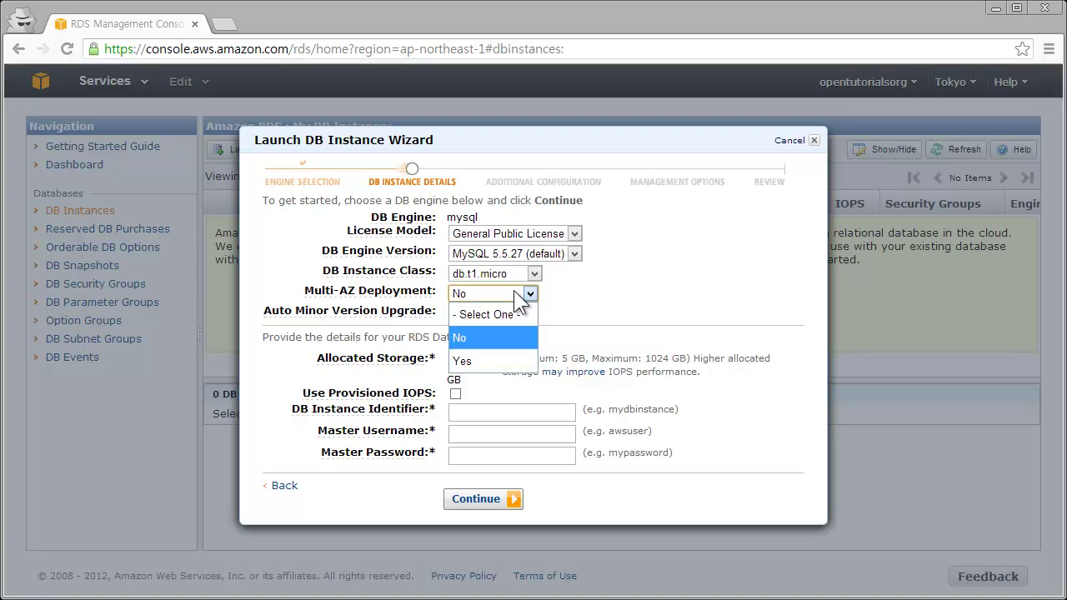
click(505, 362)
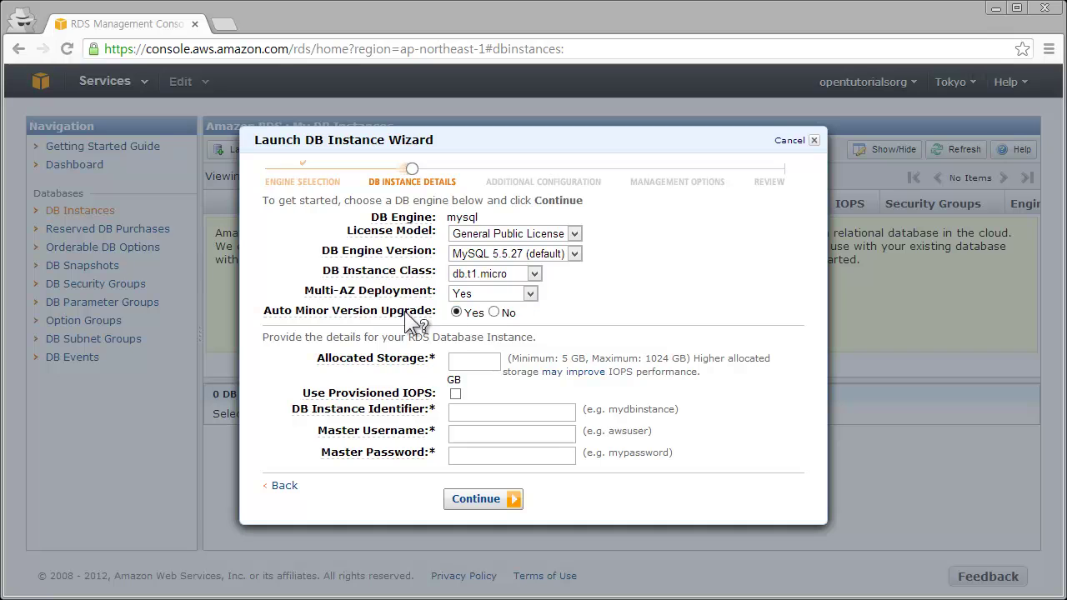
- Set the DB instance's allocated storage to 5 GB
mouse_move(378, 315)
click(477, 358)
text(5)
click(614, 322)
- Try provisioned IOPS for the instance with 10000 IOPS and 1000 GB of allocated storage
mouse_move(409, 401)
click(455, 394)
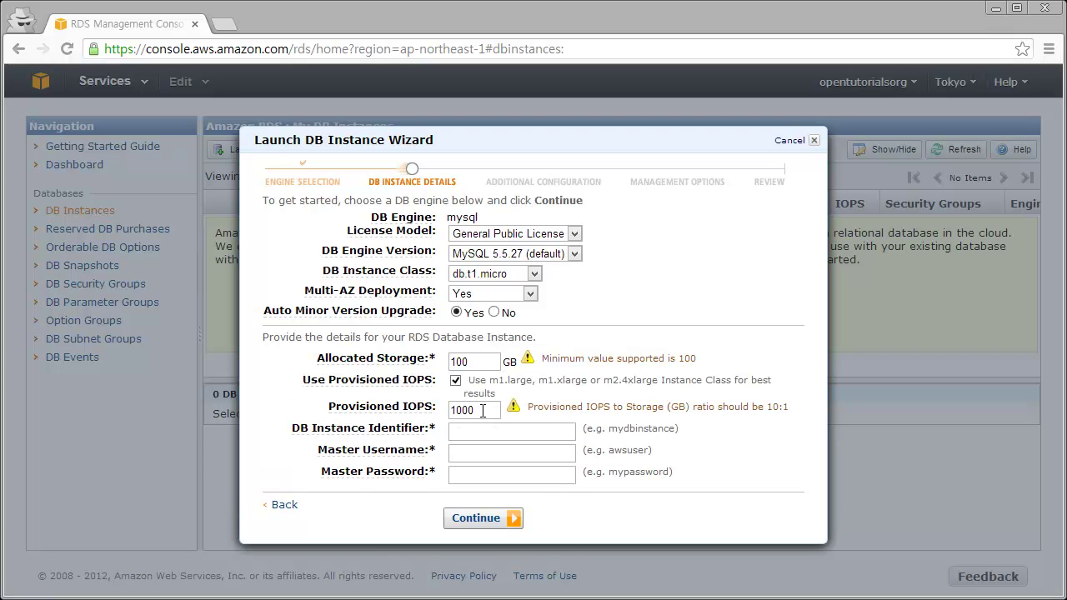
drag(483, 412, 431, 410)
text(0)
click(480, 366)
text(0)
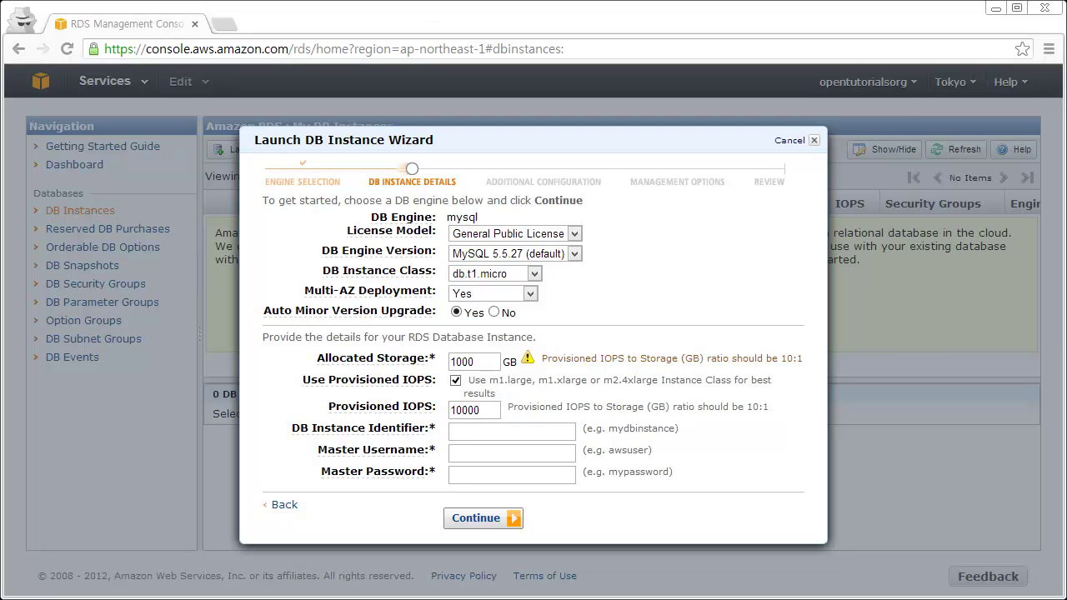
click(491, 413)
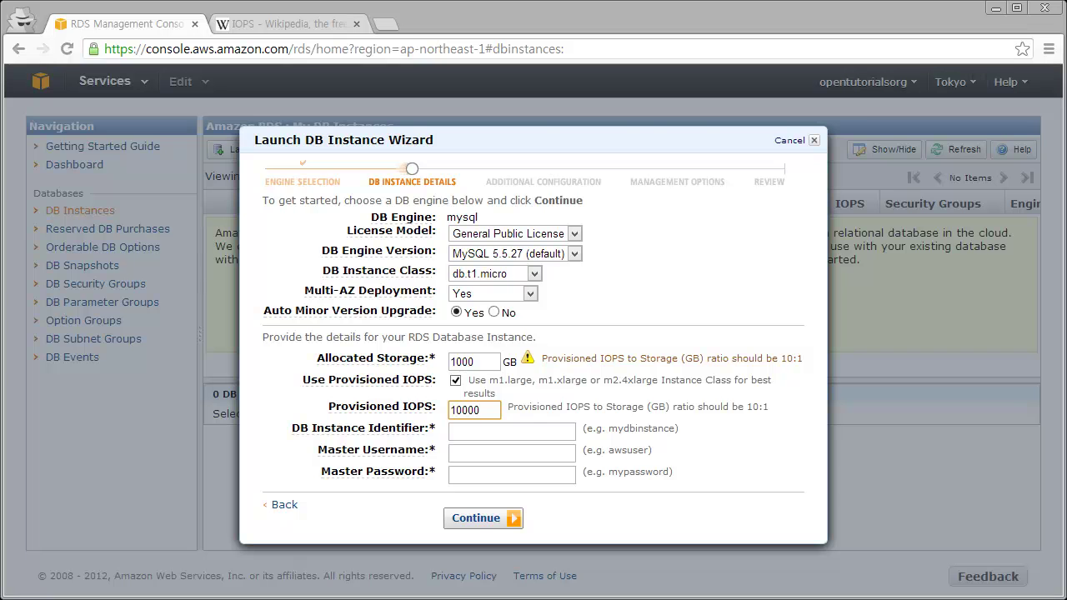
- Examine the typical IOPS figures for hard disks and solid state devices in the Wikipedia IOPS article, comparing them with the wizard's provisioned IOPS value
click(289, 27)
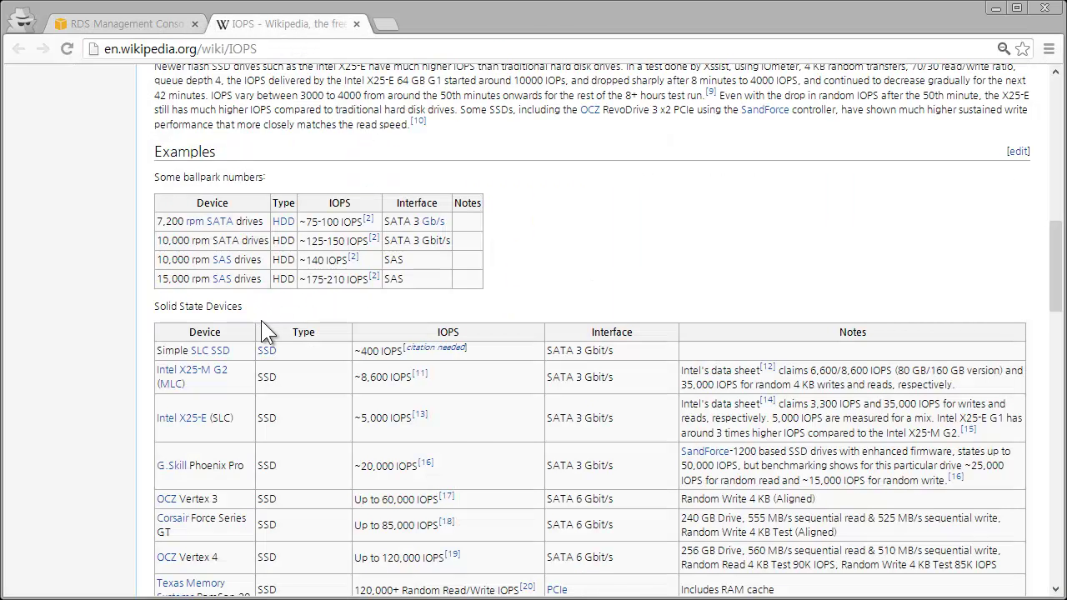
scroll(261, 319, down, 2)
scroll(279, 321, up, 1)
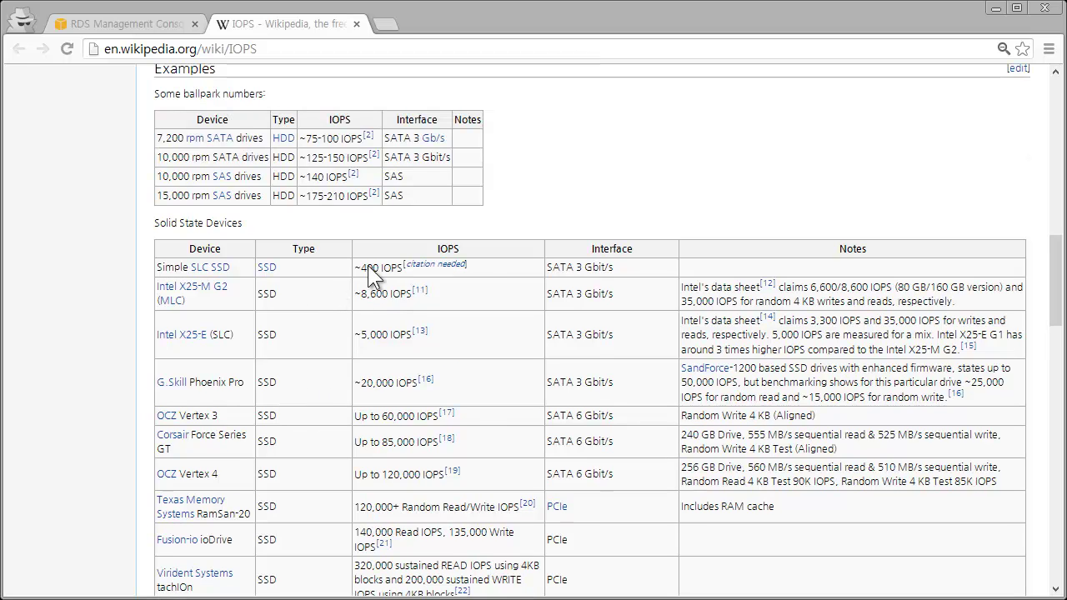
scroll(403, 337, down, 1)
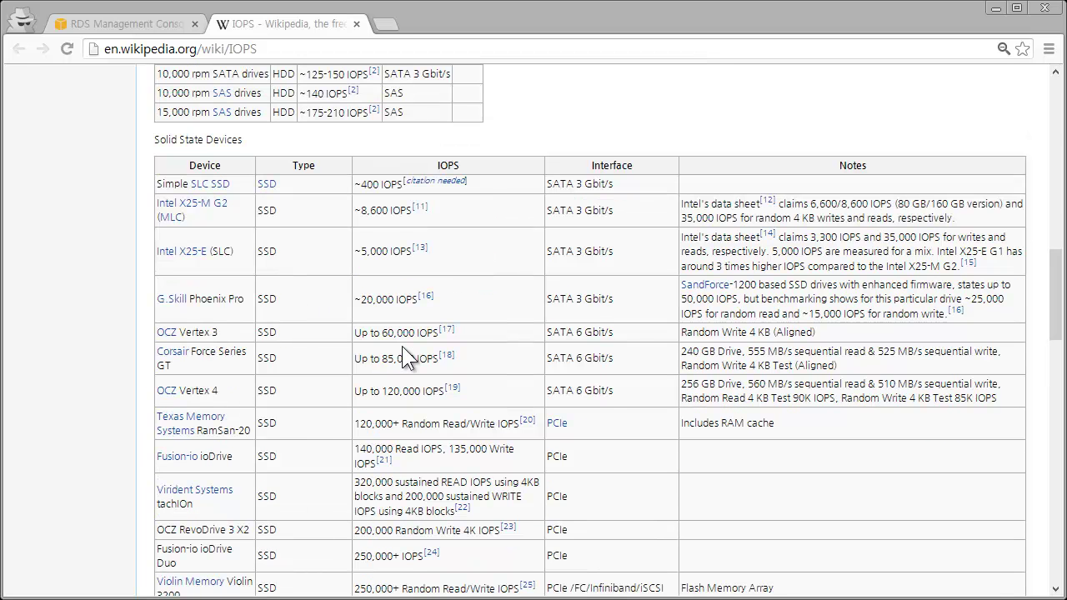
key(ctrl+shift+Tab)
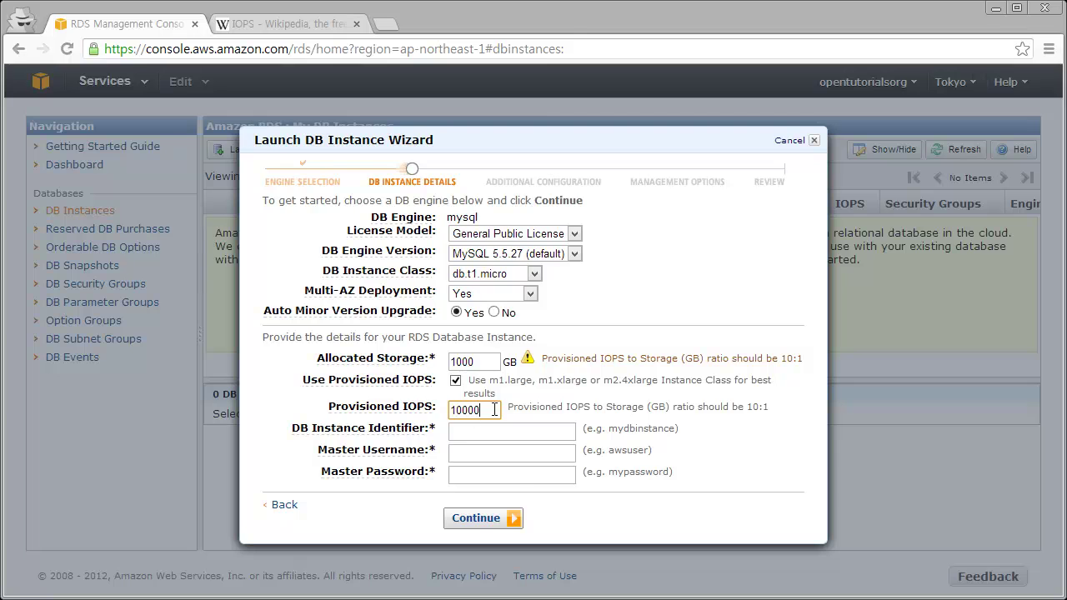
key(ctrl+Tab)
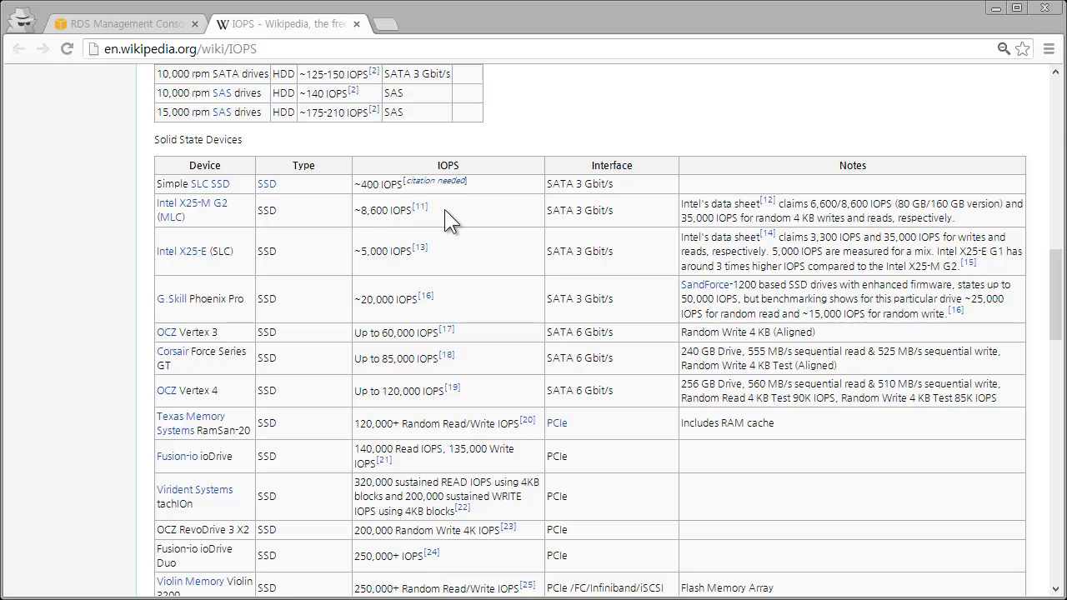
key(ctrl+shift+Tab)
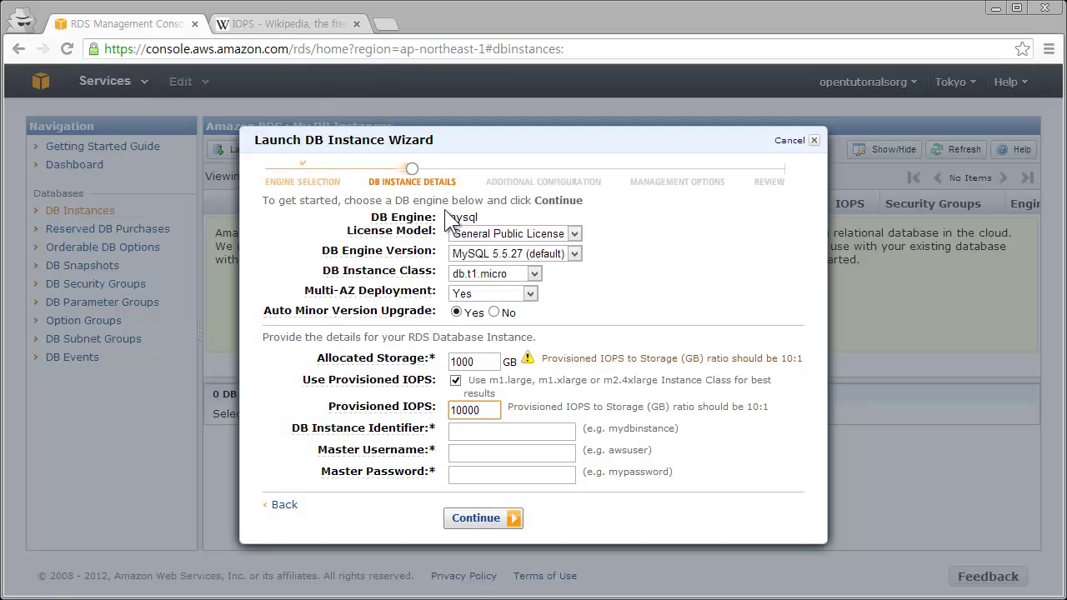
- Disable provisioned IOPS and set the allocated storage to 5 GB
click(456, 381)
double_click(482, 364)
text(5)
click(546, 354)
- Set the DB instance identifier to opentutorialsdb
mouse_move(426, 399)
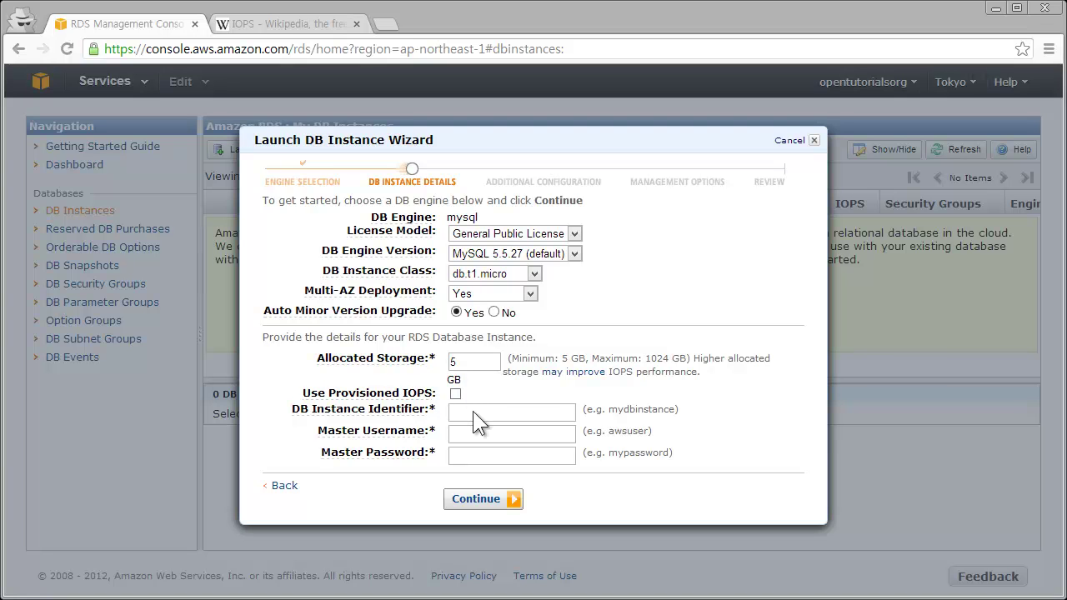
click(474, 411)
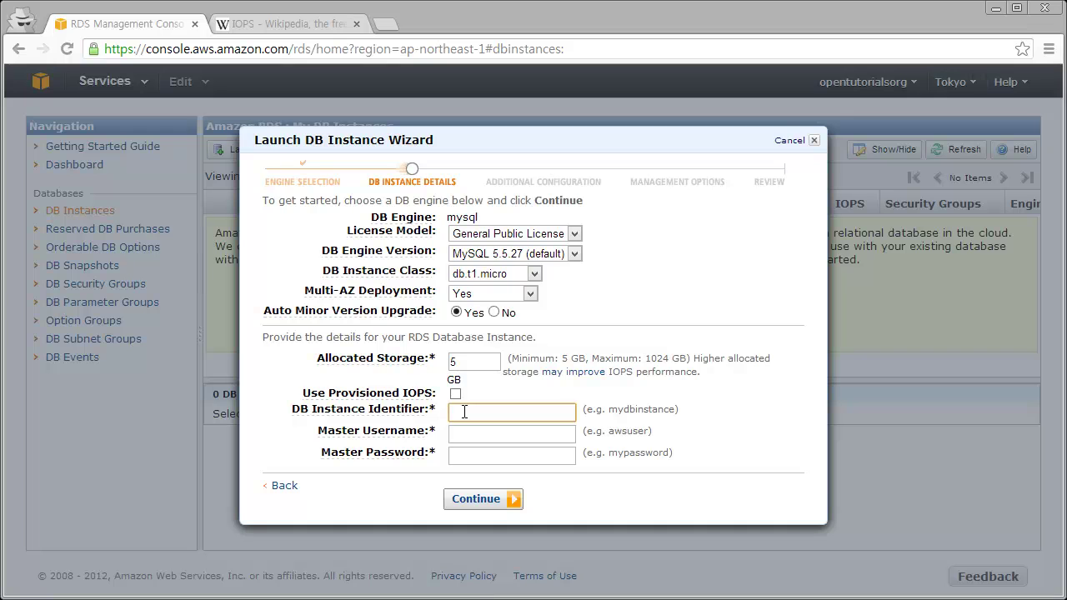
text(opentutorialsdb)
- Enter the master username and master password for the instance and continue to the additional configuration
click(483, 434)
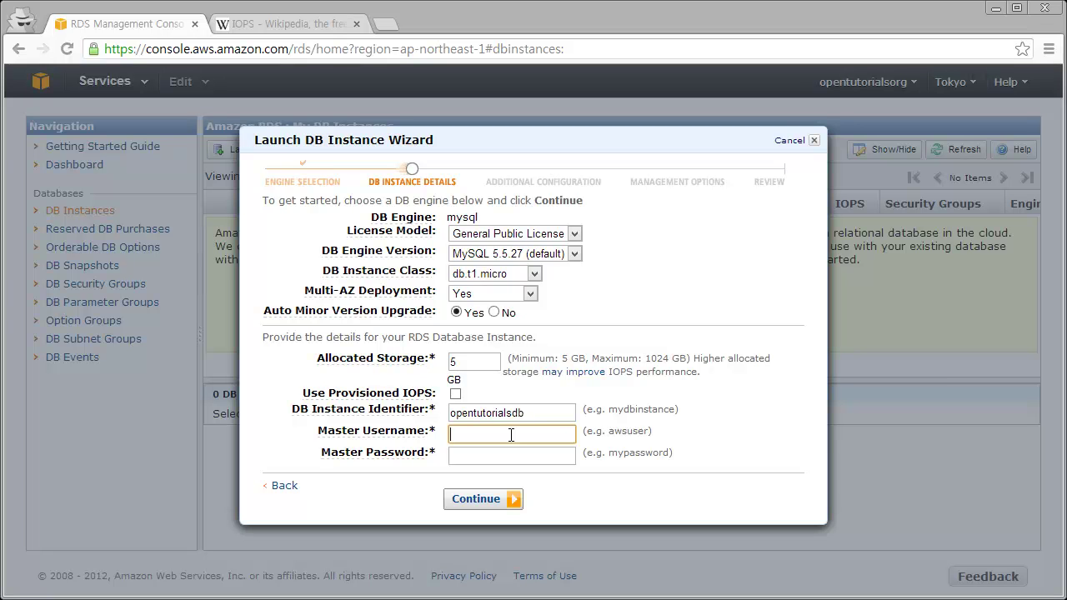
text(egoing)
key(Tab)
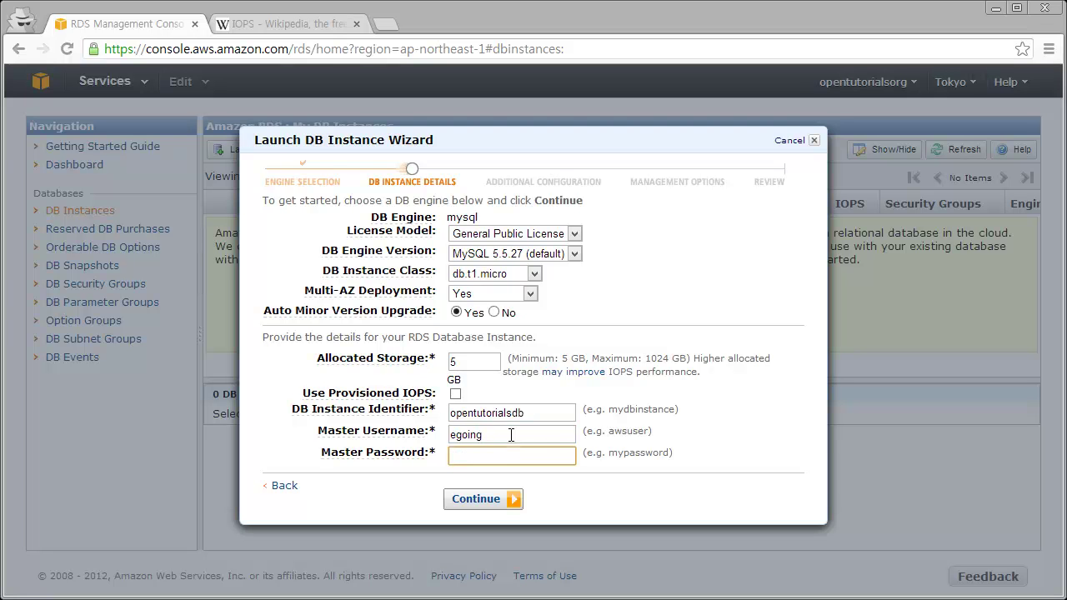
text(********)
click(507, 500)
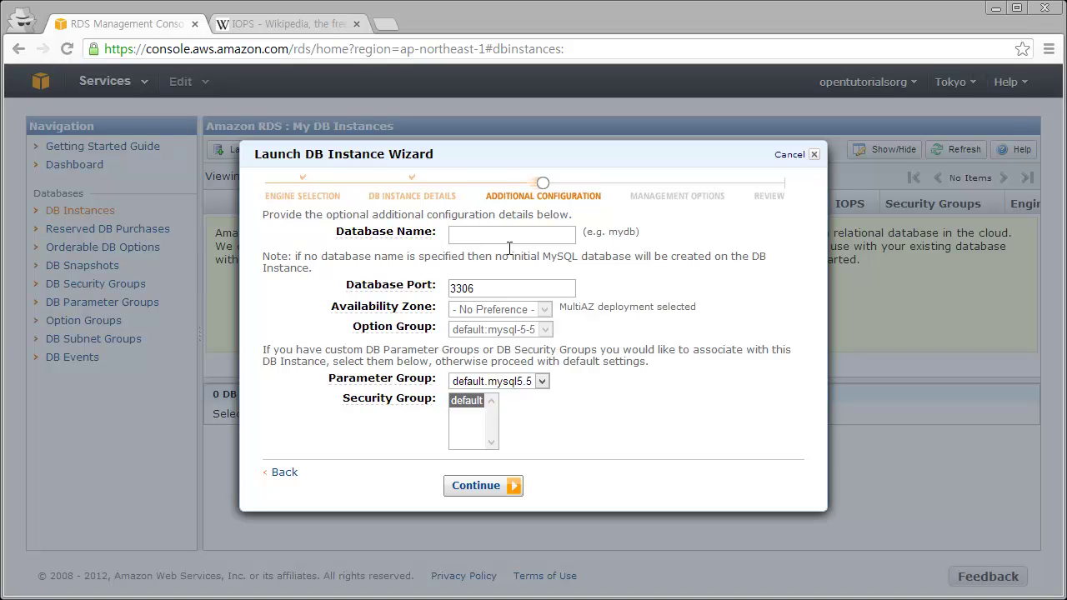
- Name the initial database opentutorial with port 3306 and continue to the management options
click(457, 237)
text(opentutorial)
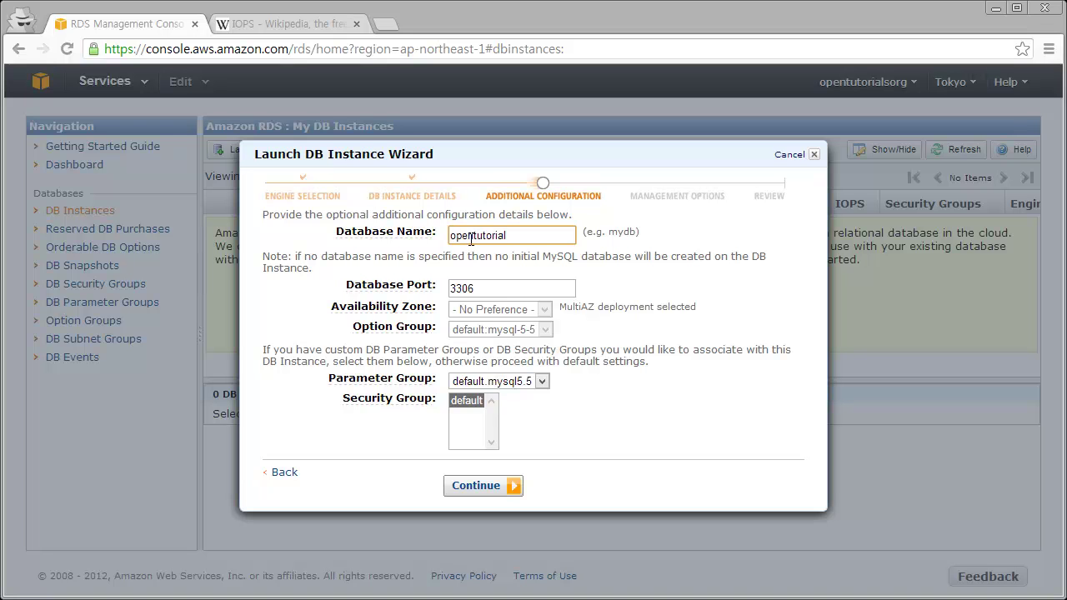
click(478, 289)
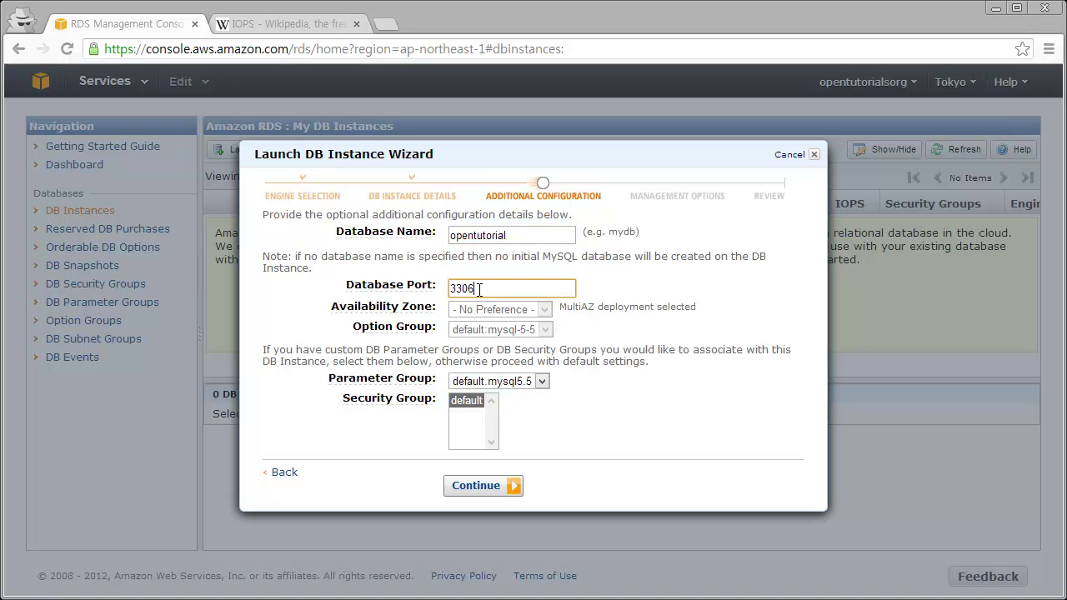
key(BackSpace)
text(6)
mouse_move(394, 310)
click(440, 323)
mouse_move(375, 331)
click(472, 486)
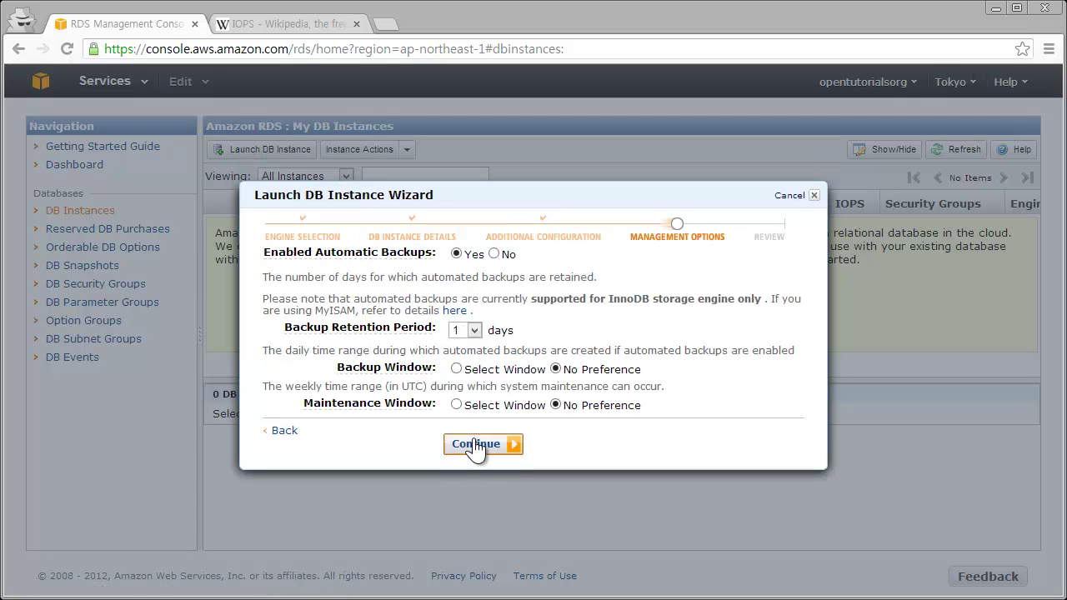
- Disable automatic backups for the DB instance
mouse_move(342, 260)
click(494, 254)
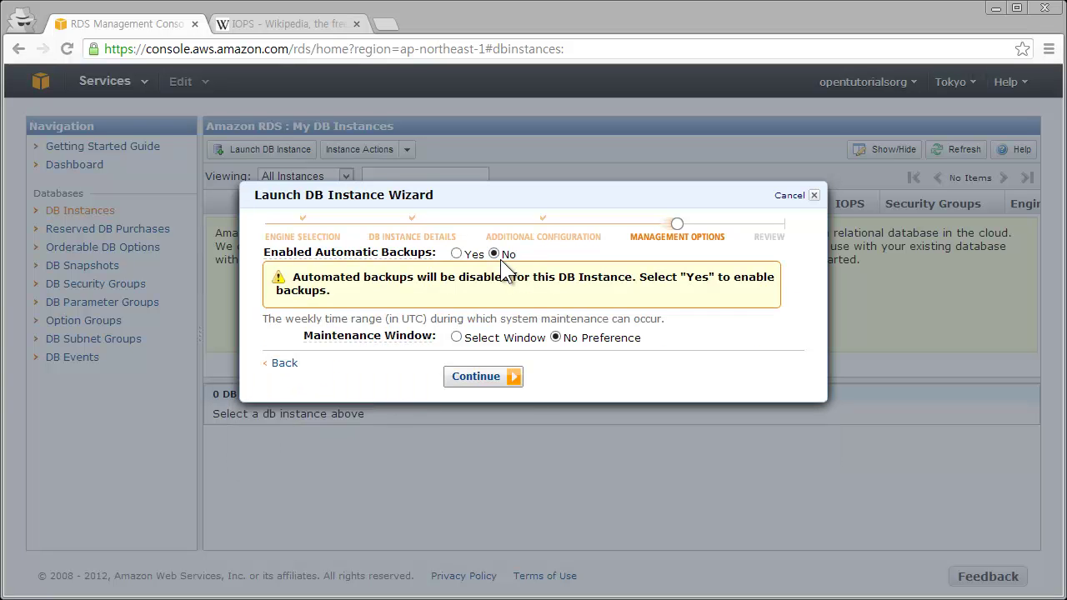
- Enable automatic backups for the DB instance with a retention period of 1 day
click(457, 254)
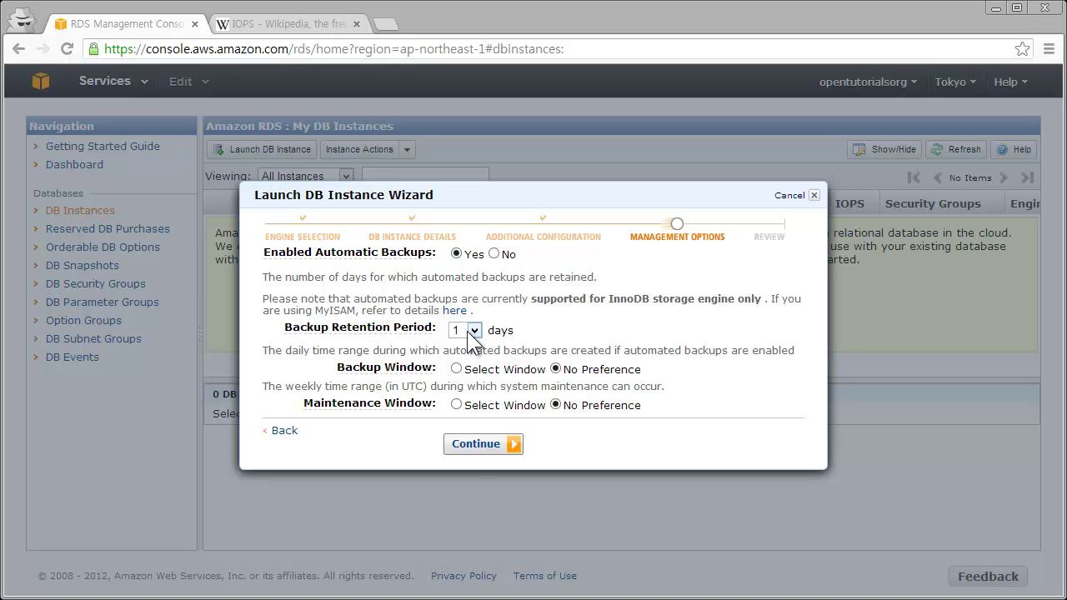
click(473, 331)
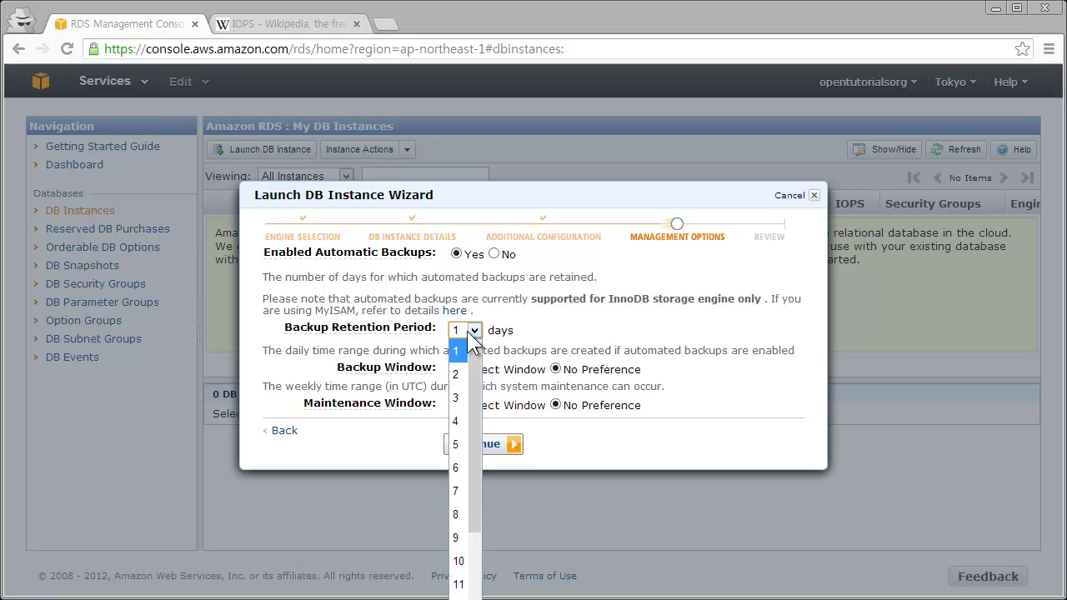
scroll(463, 467, down, 6)
scroll(463, 467, up, 6)
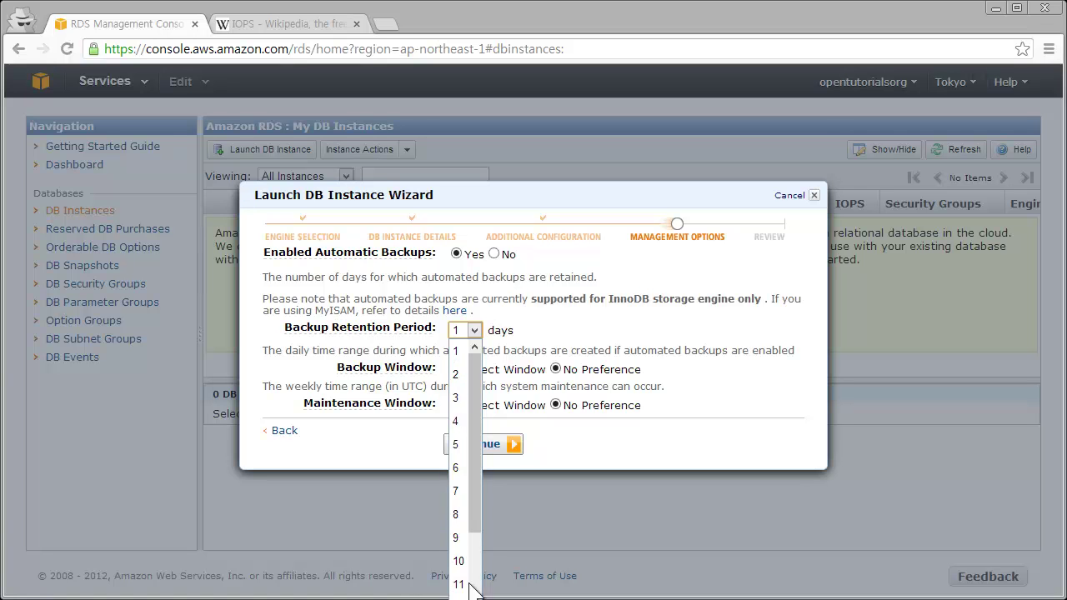
click(515, 334)
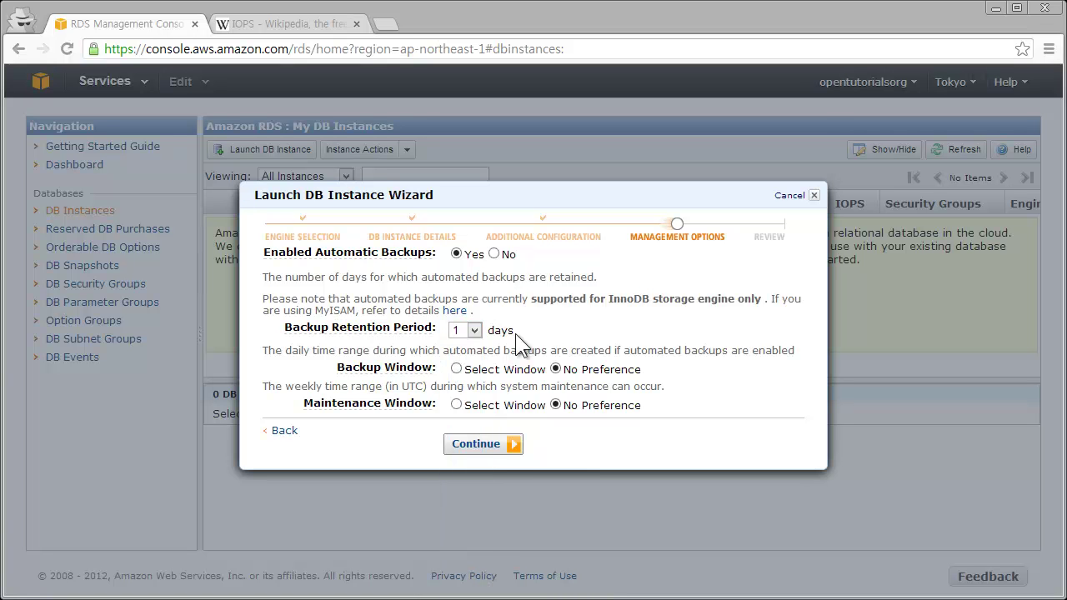
- Try to continue with selected backup and maintenance windows starting at 00:00 UTC for 0.5 hours, and return both to No Preference
click(458, 369)
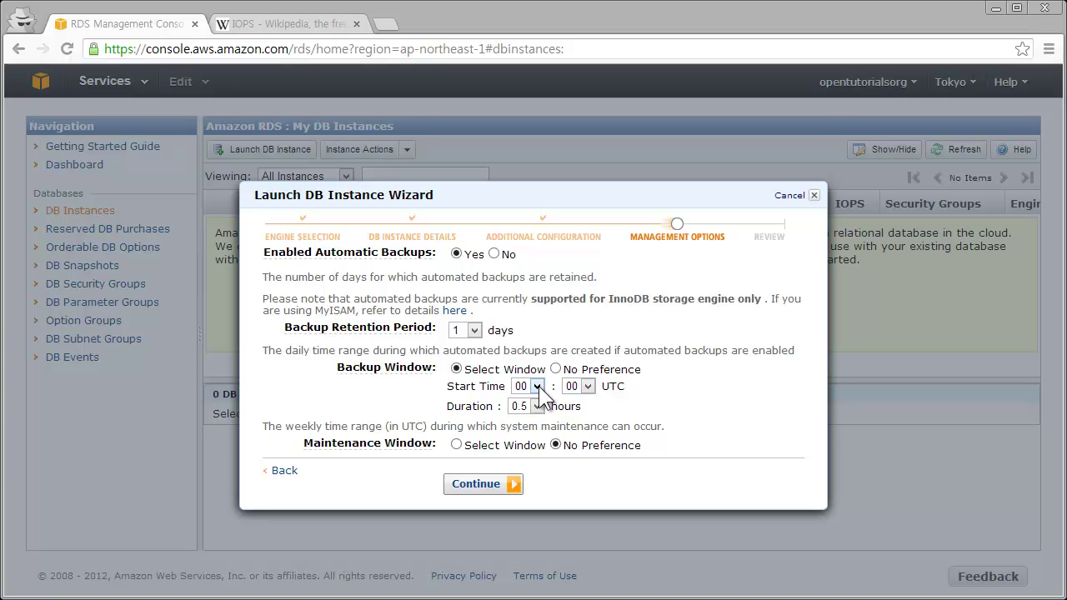
click(456, 444)
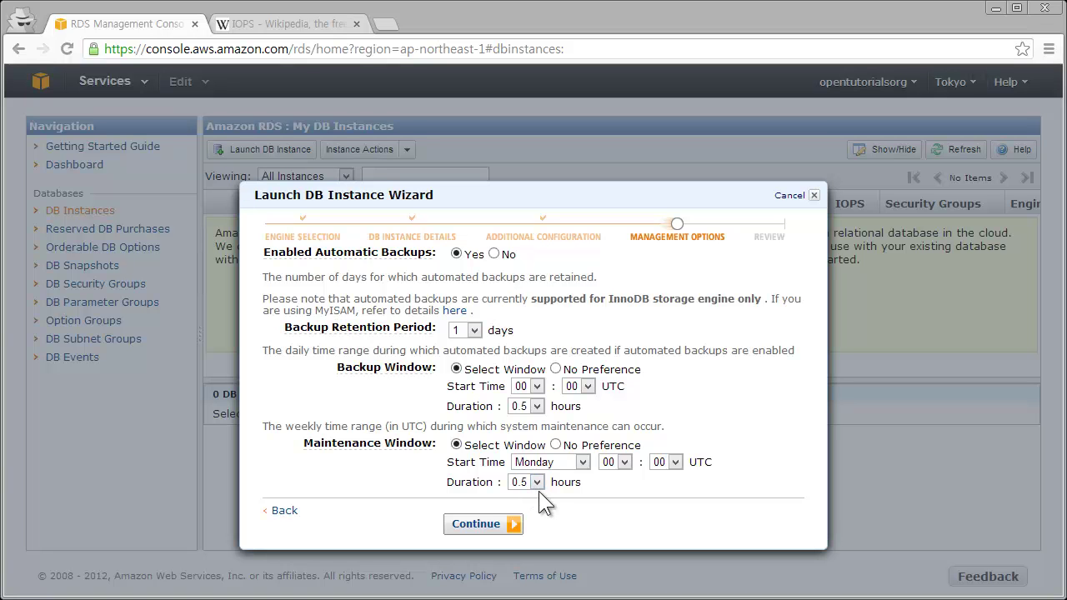
click(486, 523)
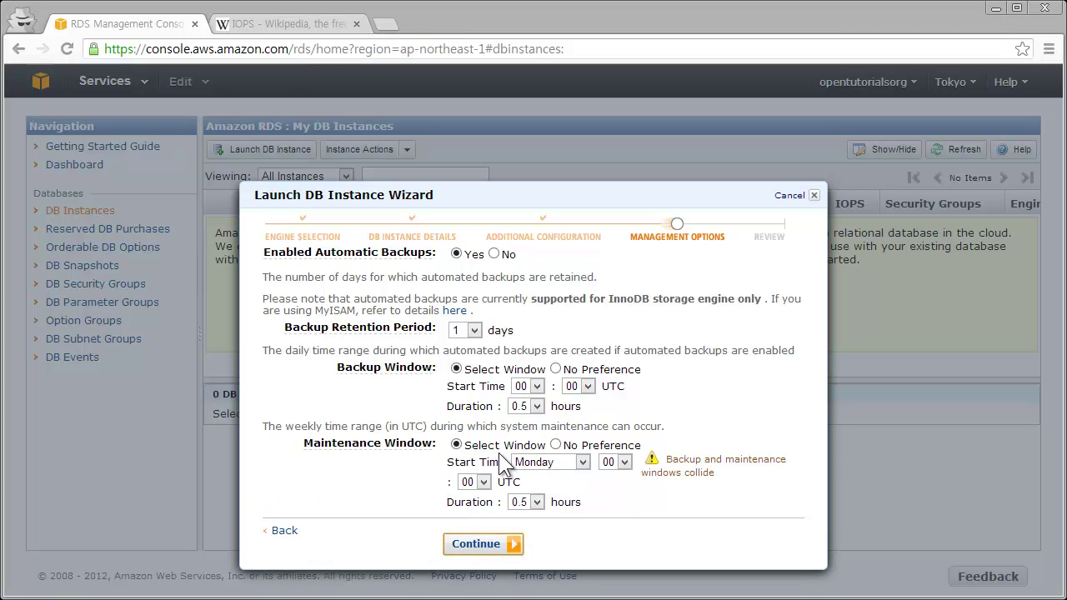
click(576, 445)
click(579, 375)
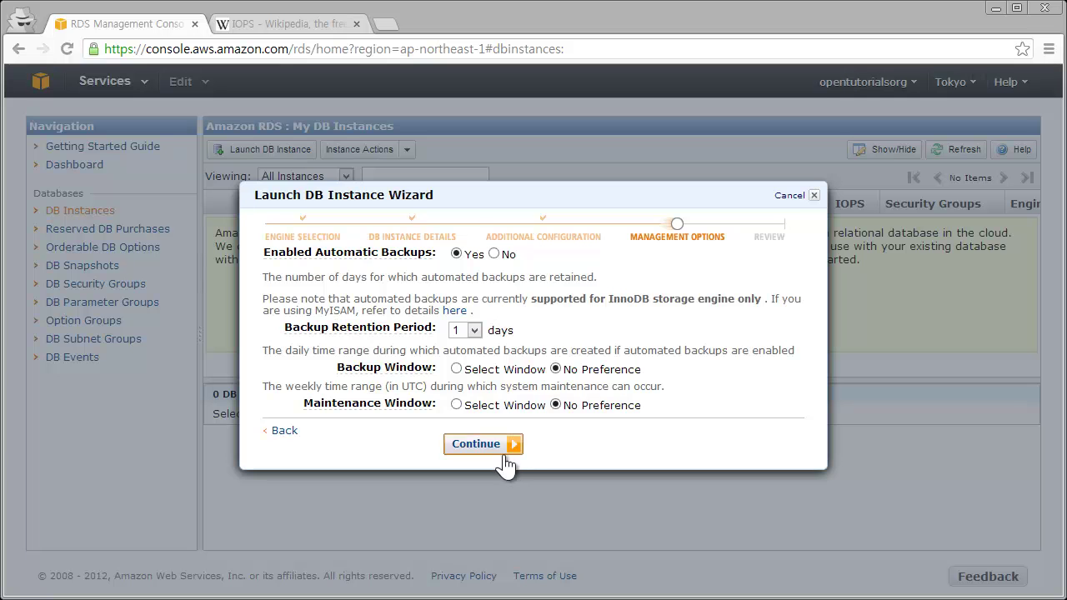
- Continue to the review, launch the opentutorialsdb instance and close the wizard
click(505, 447)
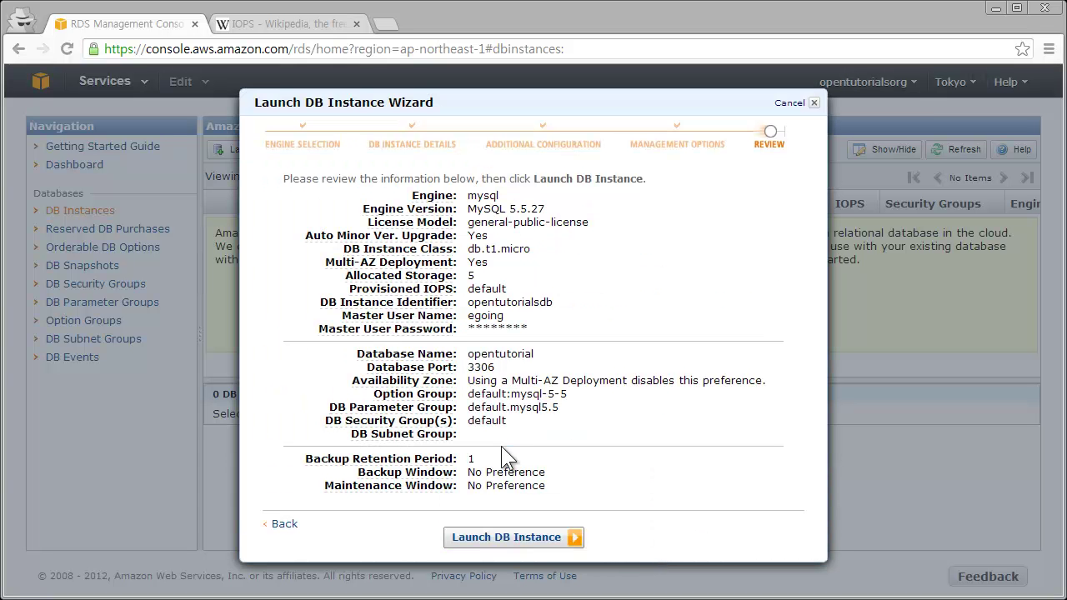
click(521, 536)
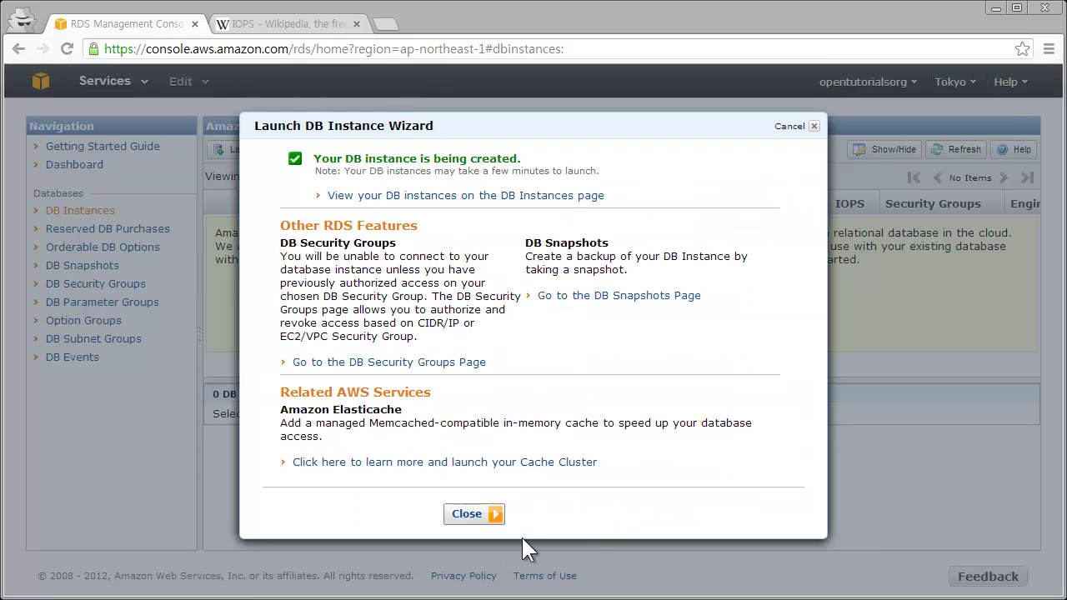
click(472, 514)
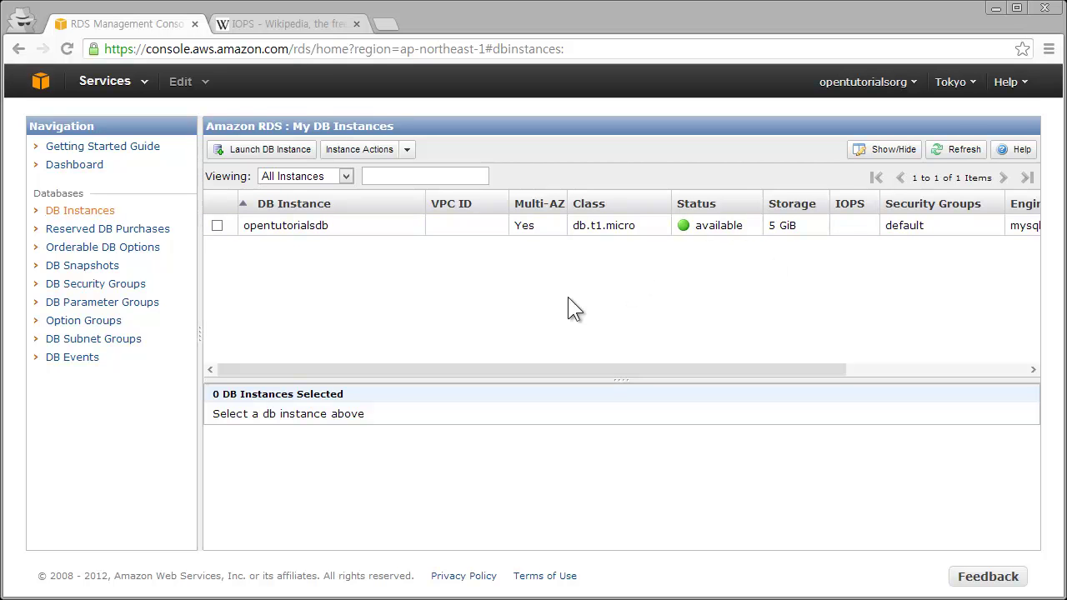
- Try to modify opentutorialsdb to engine version MySQL 5.5.25a and instance class db.m1.small
right_click(420, 223)
click(453, 233)
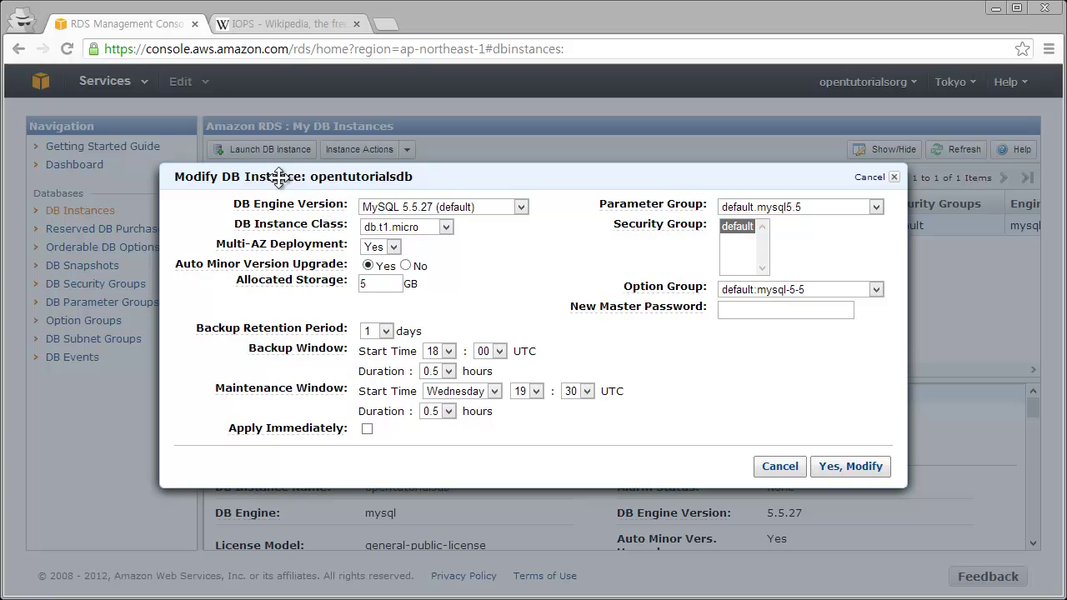
click(439, 207)
click(442, 274)
click(404, 229)
click(406, 273)
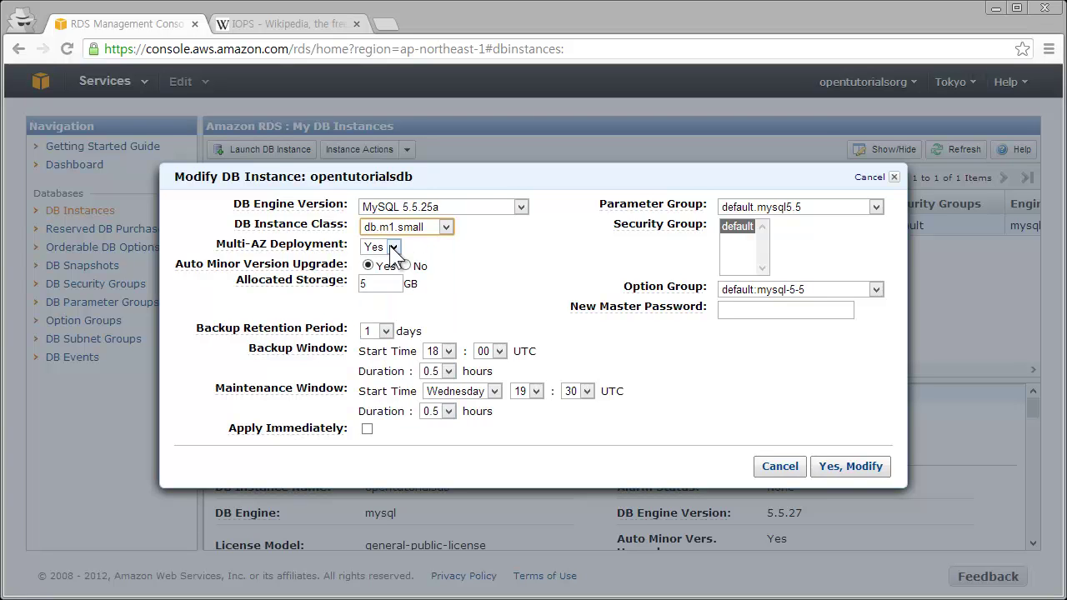
click(386, 278)
click(845, 477)
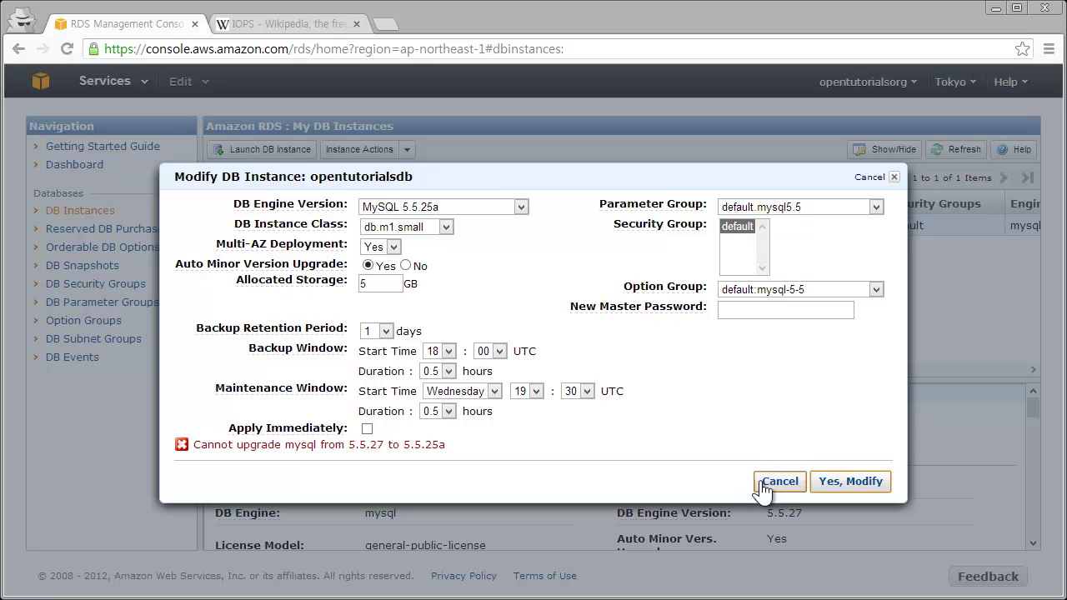
- Try to submit the modification with engine version MySQL 5.5.8
click(429, 211)
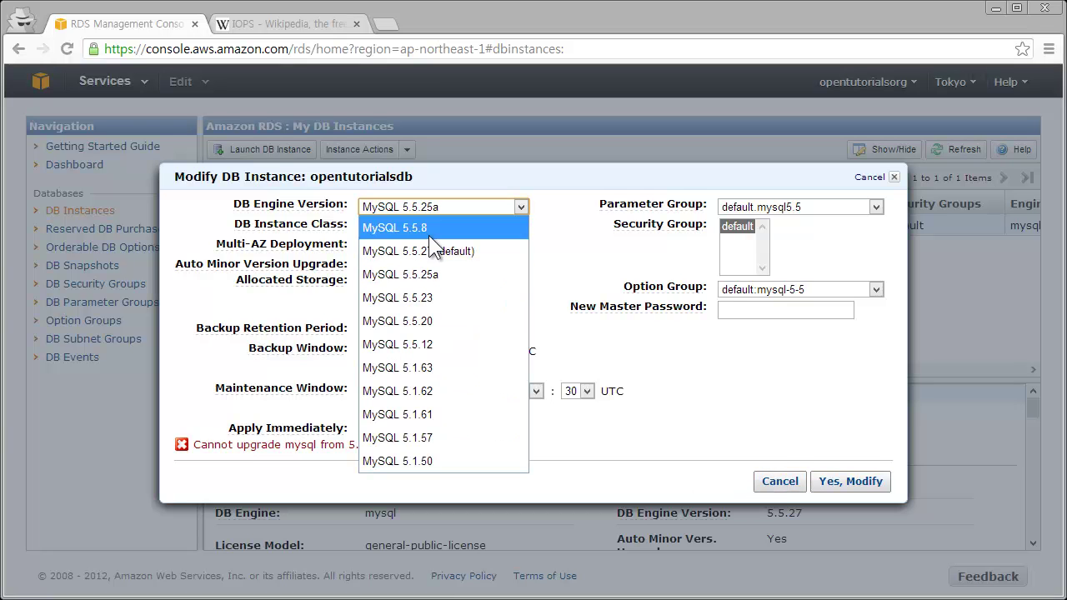
click(432, 234)
click(839, 482)
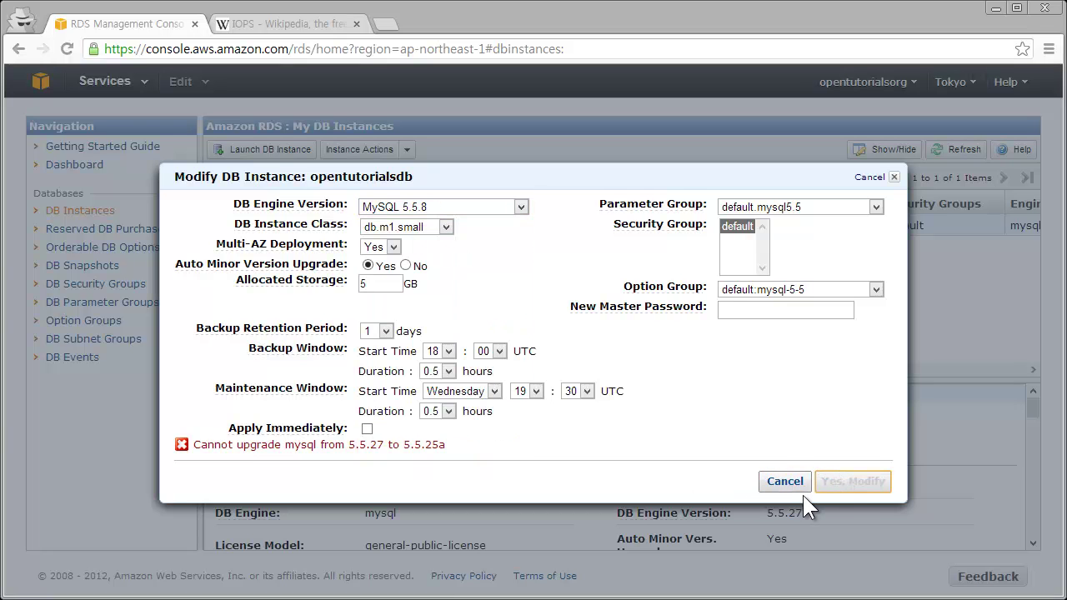
- Set the engine version to MySQL 5.5.27 (default) and submit the modification of the instance
click(426, 208)
click(427, 242)
click(881, 481)
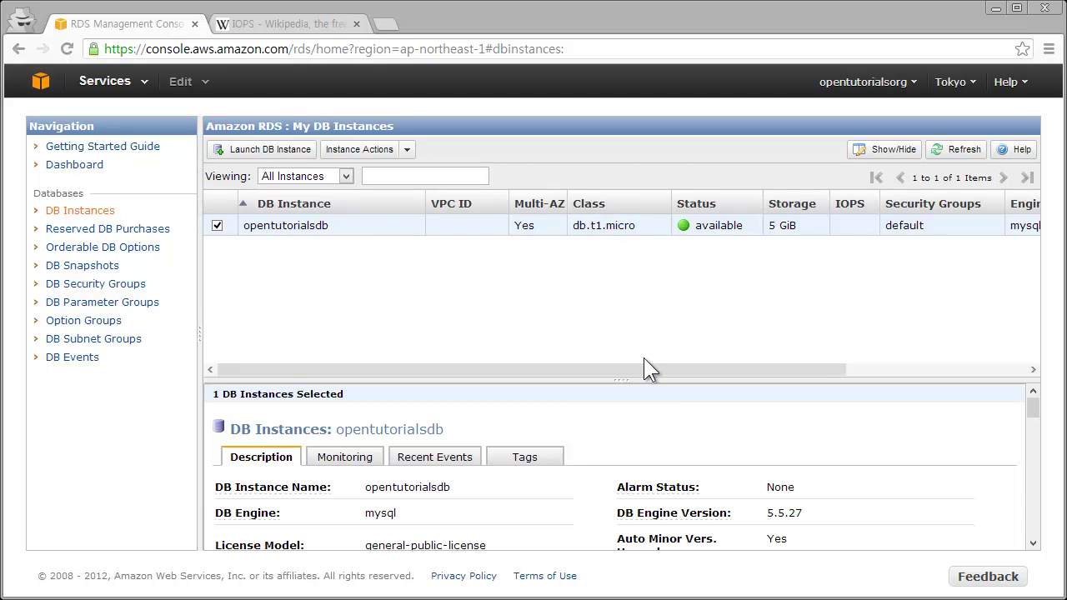
- Examine the pending changes of opentutorialsdb in the instance list and its description details
drag(674, 370, 864, 364)
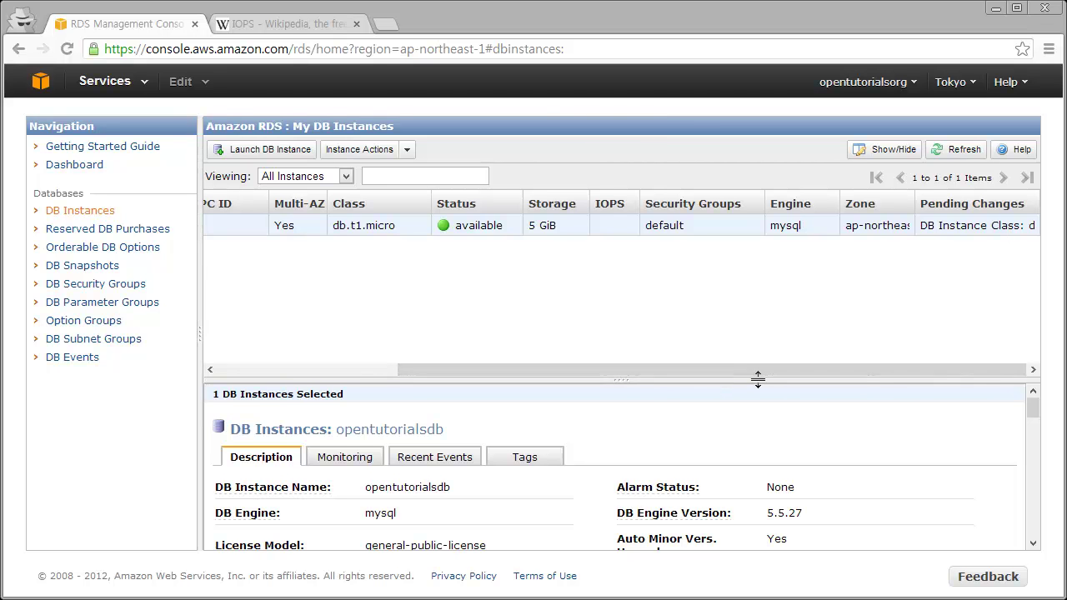
drag(759, 379, 762, 334)
drag(762, 296, 762, 291)
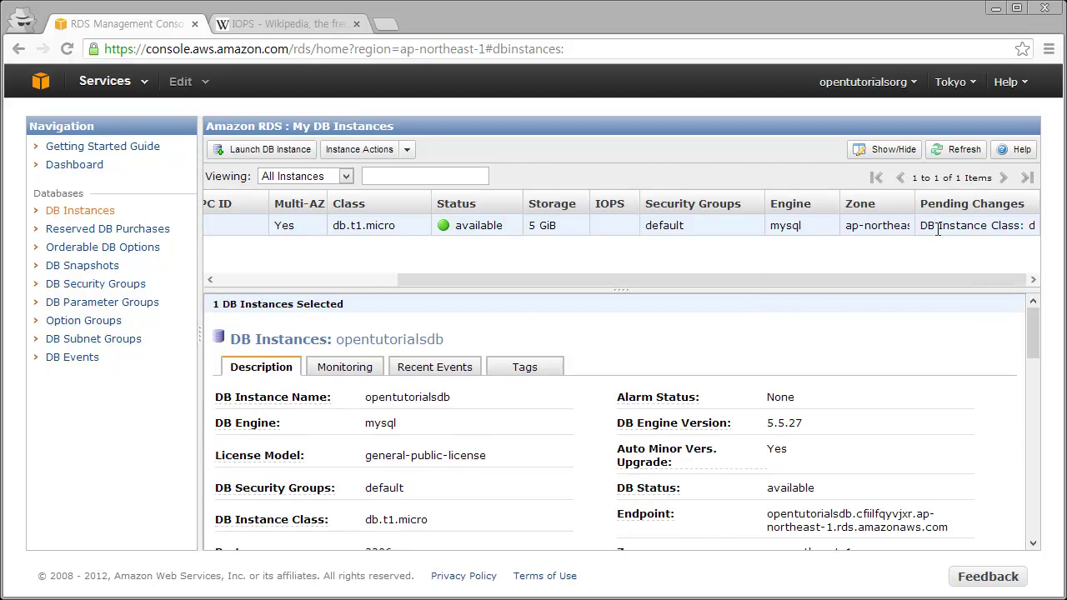
scroll(798, 421, down, 3)
scroll(797, 464, up, 3)
scroll(798, 429, down, 5)
scroll(805, 442, up, 2)
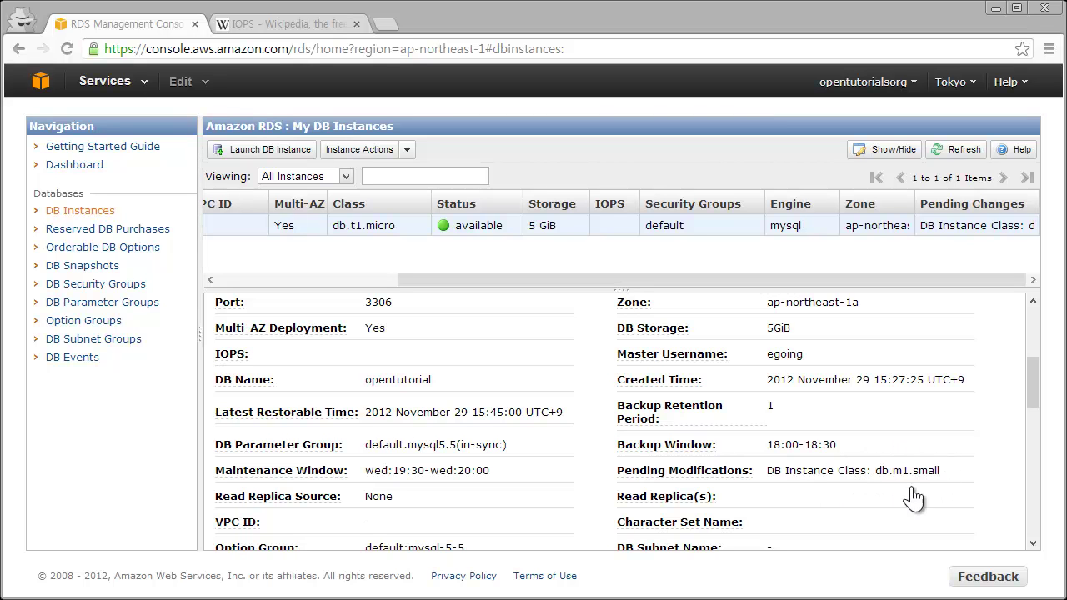
- Modify opentutorialsdb again with Apply Immediately enabled and submit the modification
right_click(726, 226)
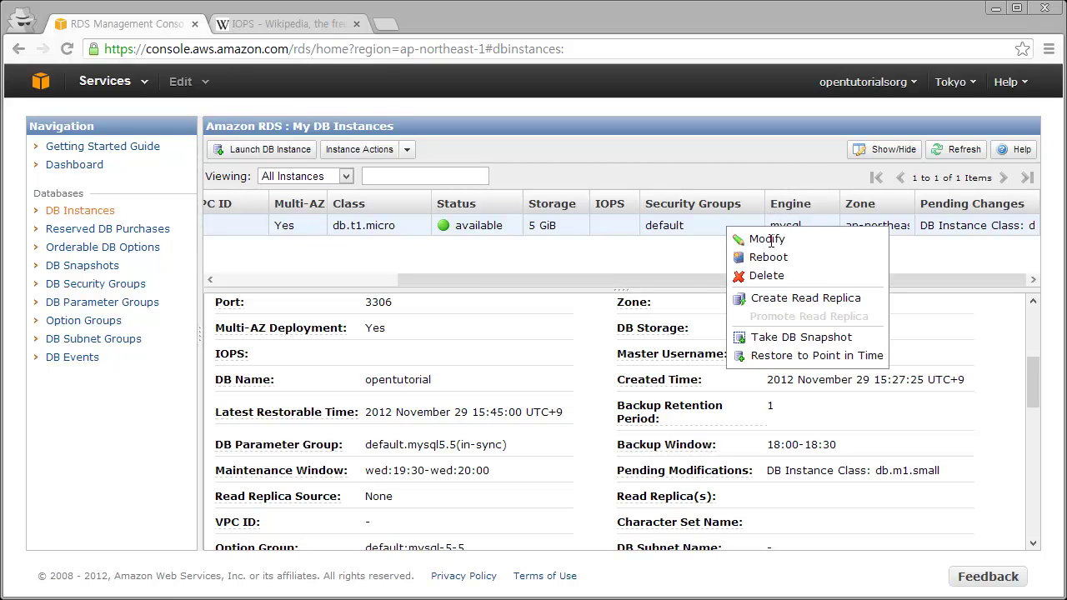
click(769, 239)
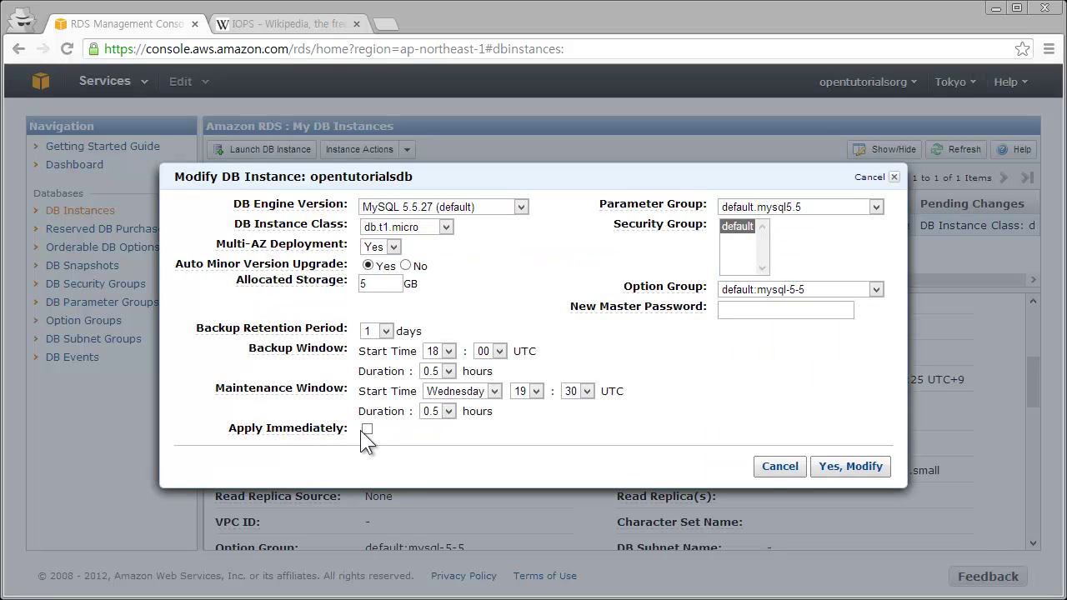
click(365, 429)
click(859, 472)
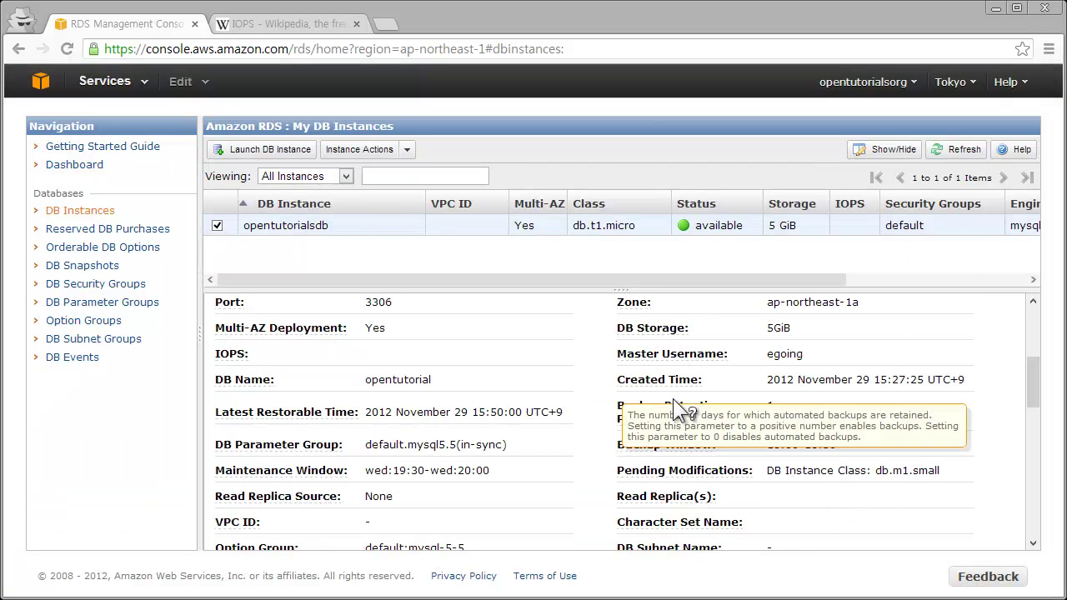
- Refresh the DB instance list and examine the status and available actions of opentutorialsdb
click(962, 153)
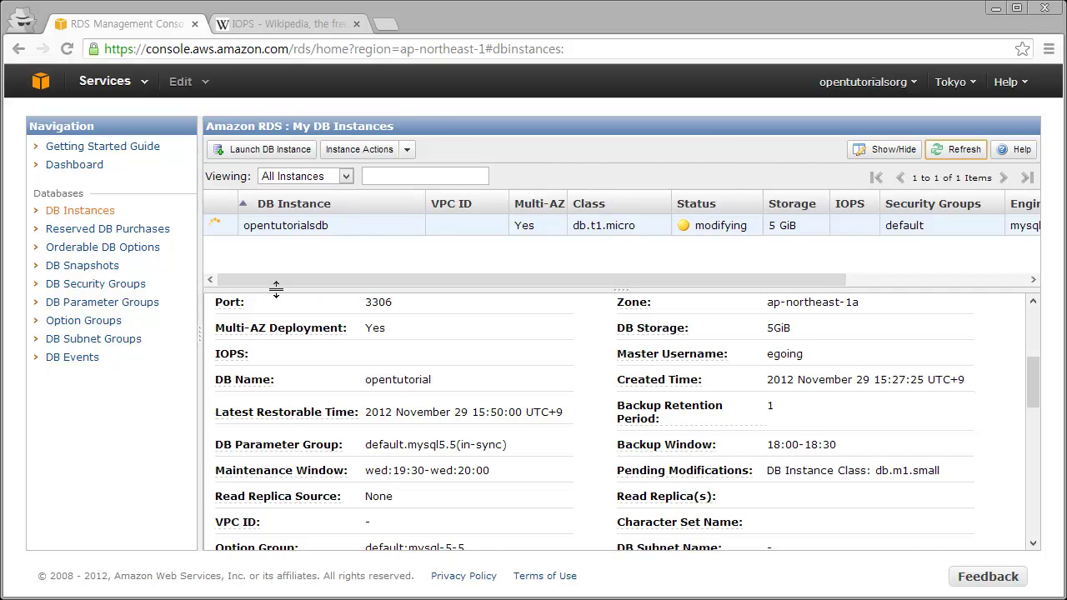
drag(276, 288, 334, 367)
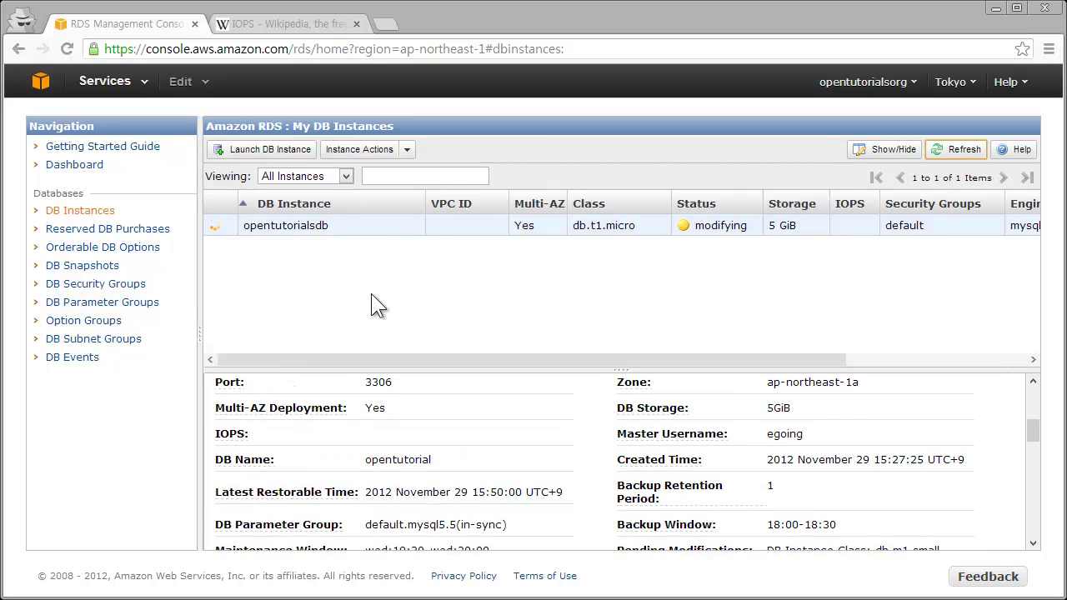
right_click(538, 225)
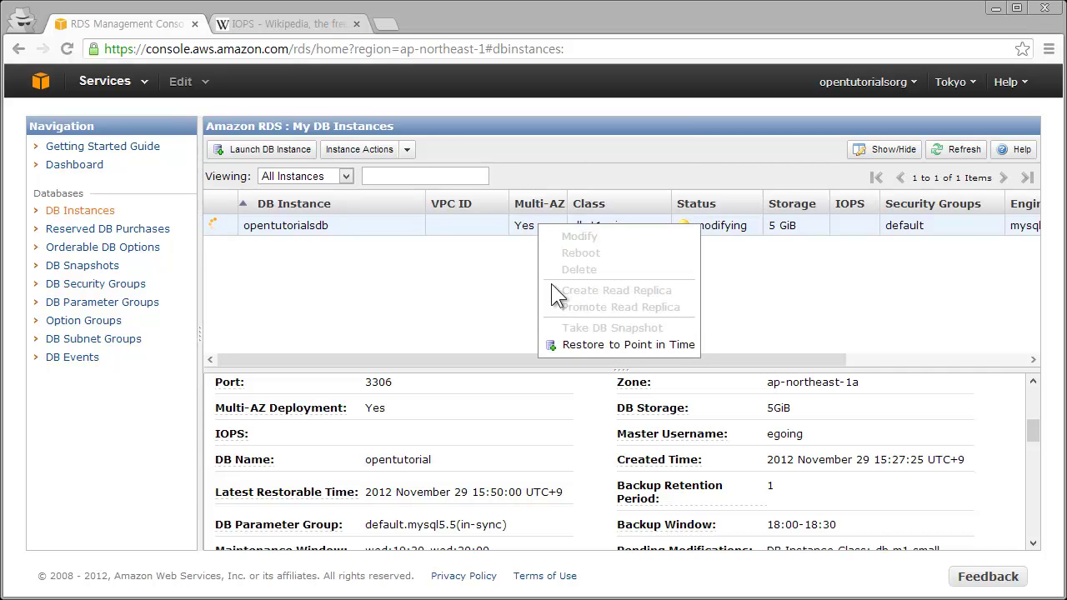
click(525, 280)
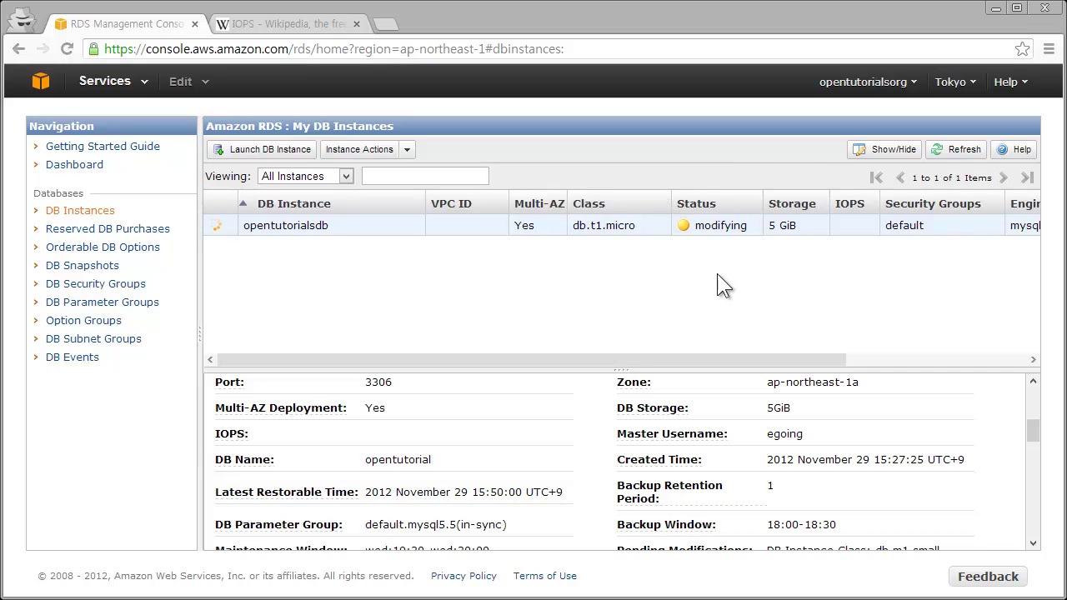
right_click(630, 225)
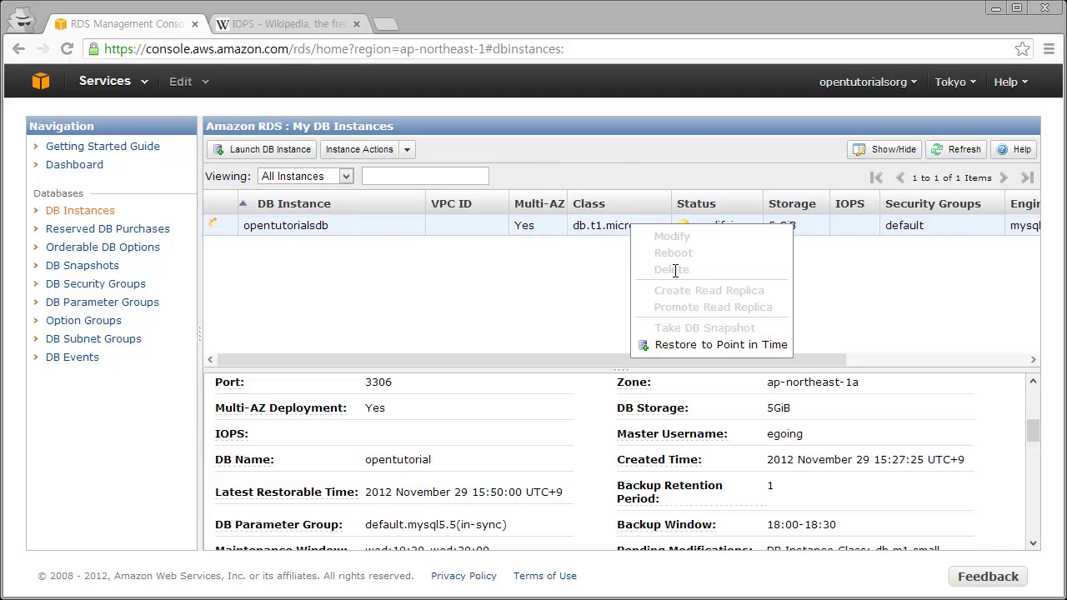
click(567, 288)
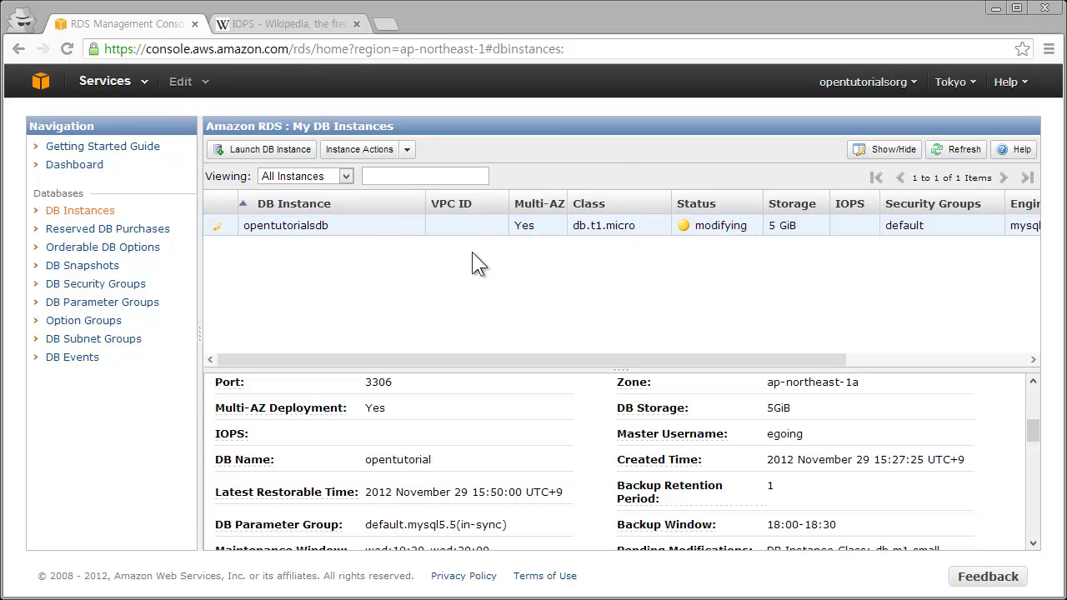